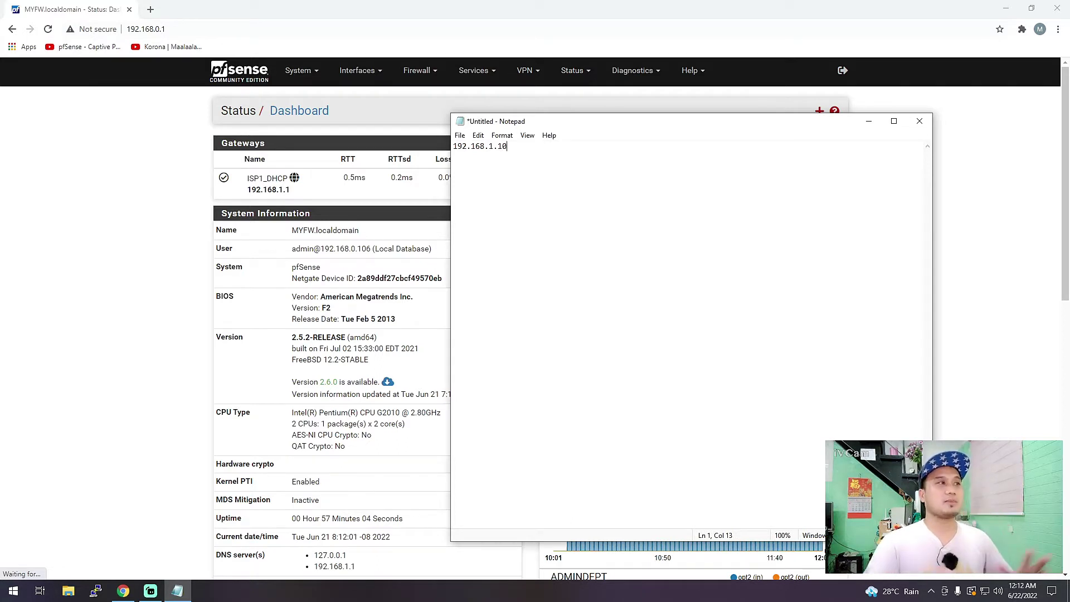
Add the subnet mask 255.255.255.0 on a new line below 192.168.1.10 in the Notepad note.
mouse_move(648, 129)
mouse_down()
mouse_move(686, 129)
mouse_move(619, 137)
mouse_move(645, 131)
mouse_up()
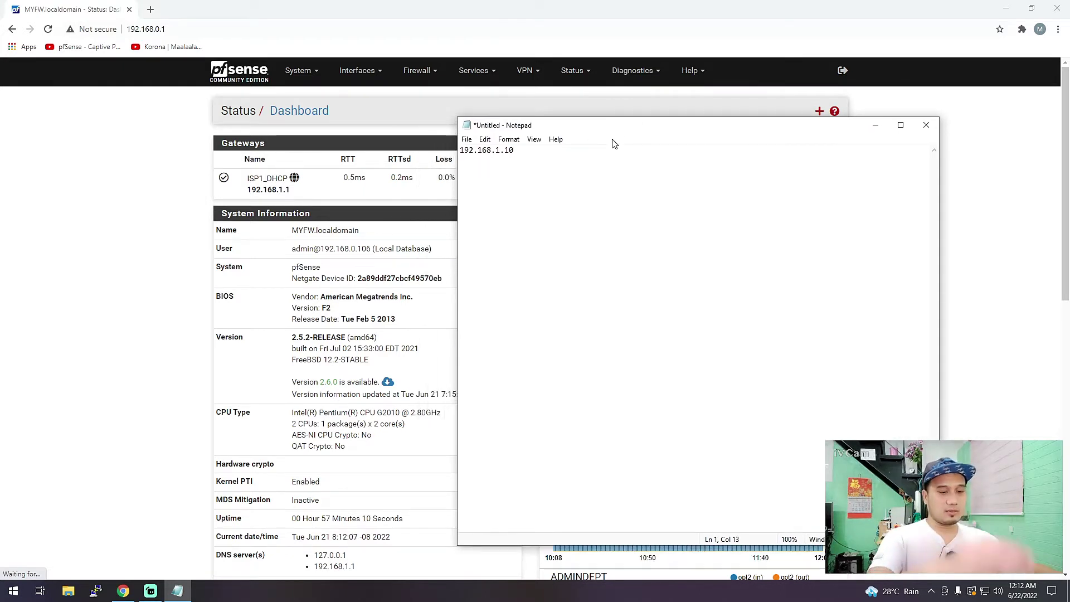
drag(583, 124, 697, 137)
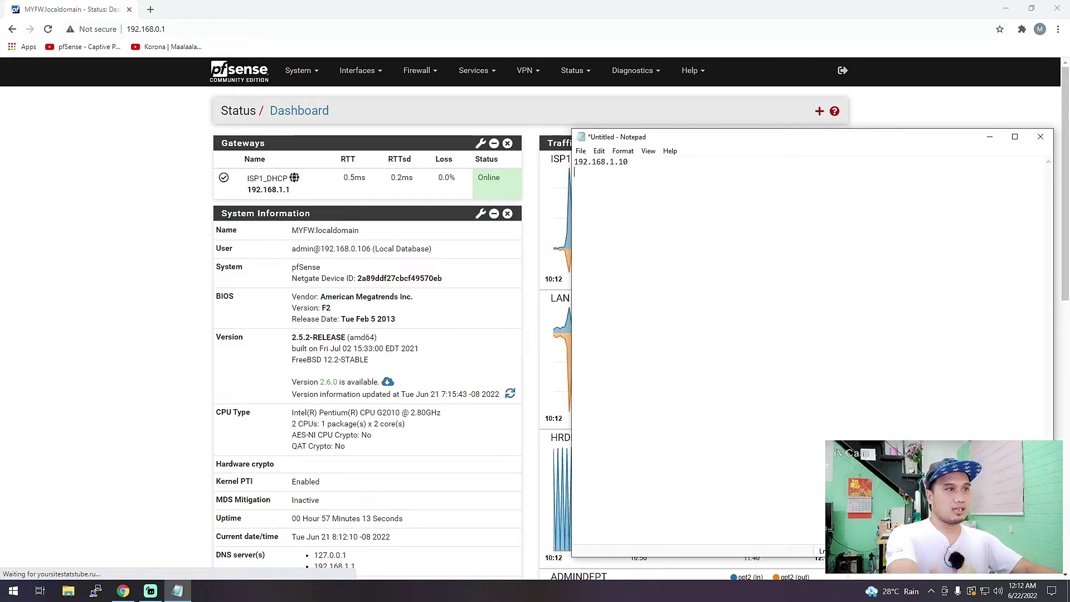
text(.255)
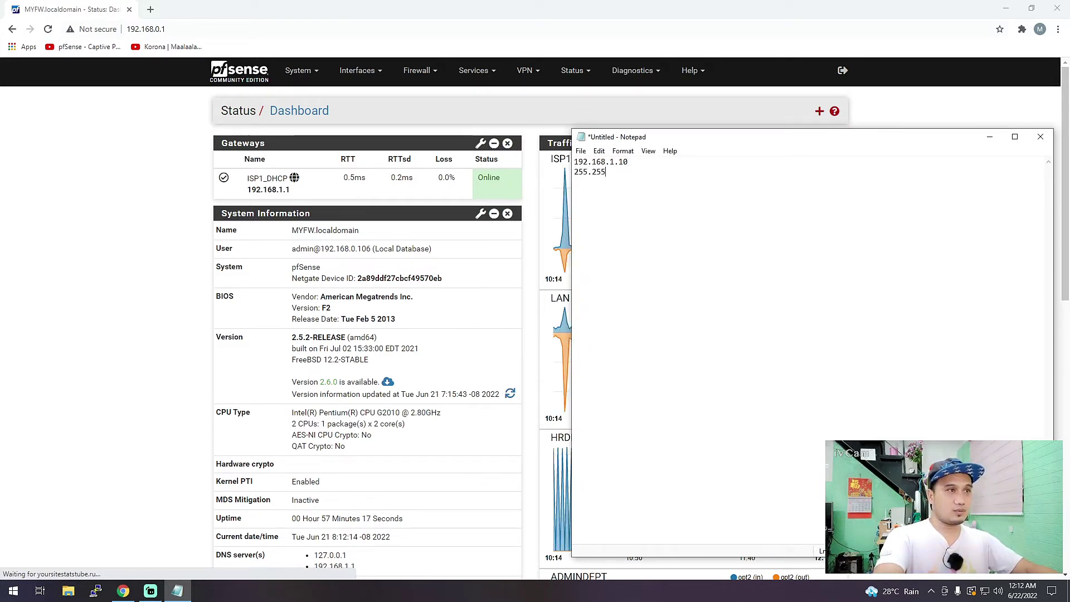
text(..255)
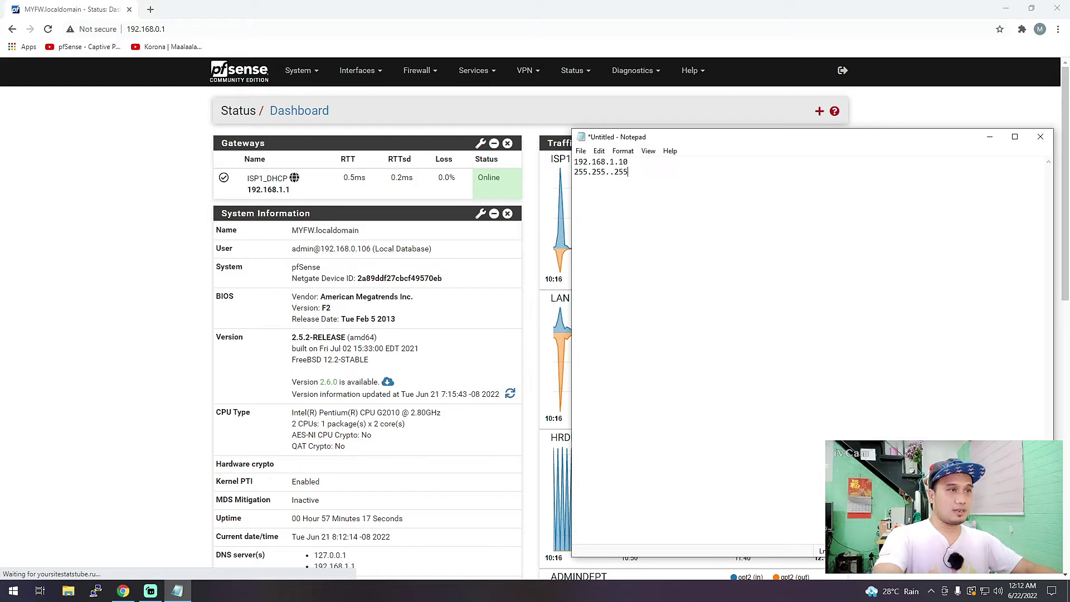
key(BackSpace)
key(BackSpace)
text(255)
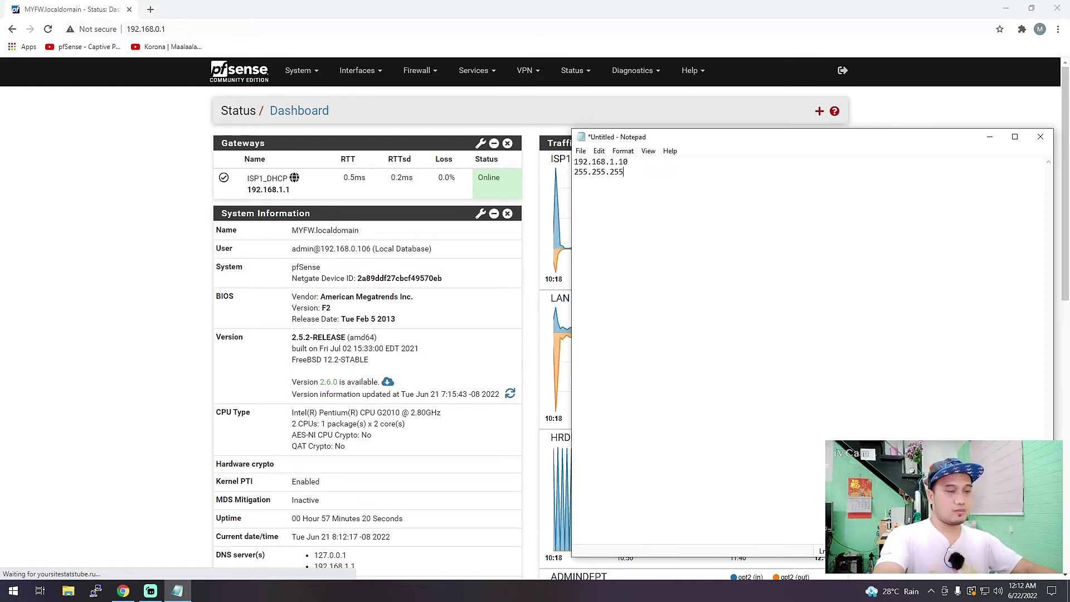
text(.0)
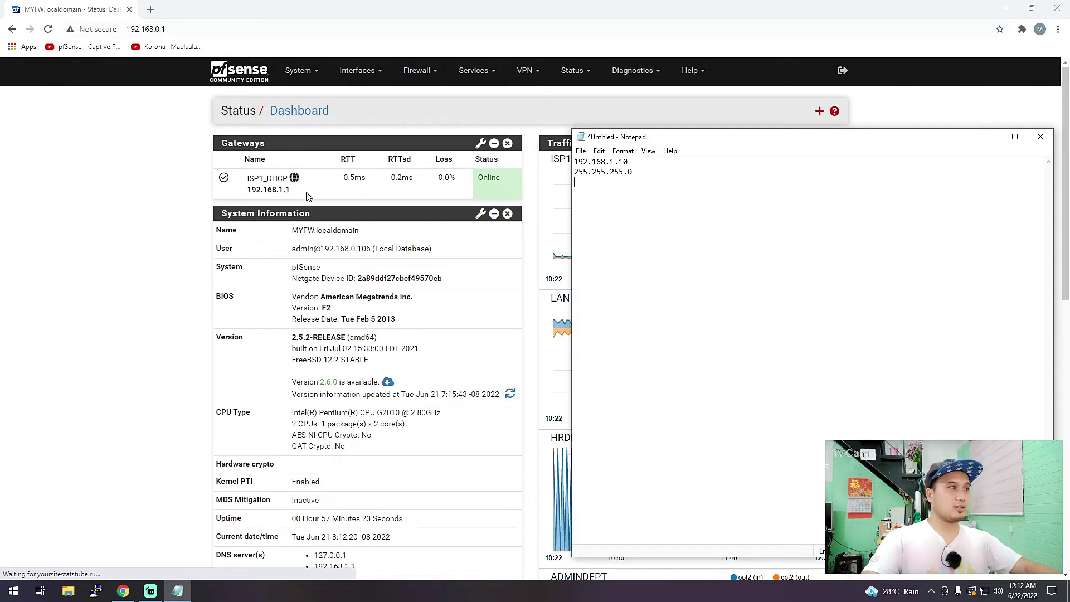
Add the gateway address 192.168.1.1 on the note's third line and append / 24 to the subnet mask line.
text( 192.16)
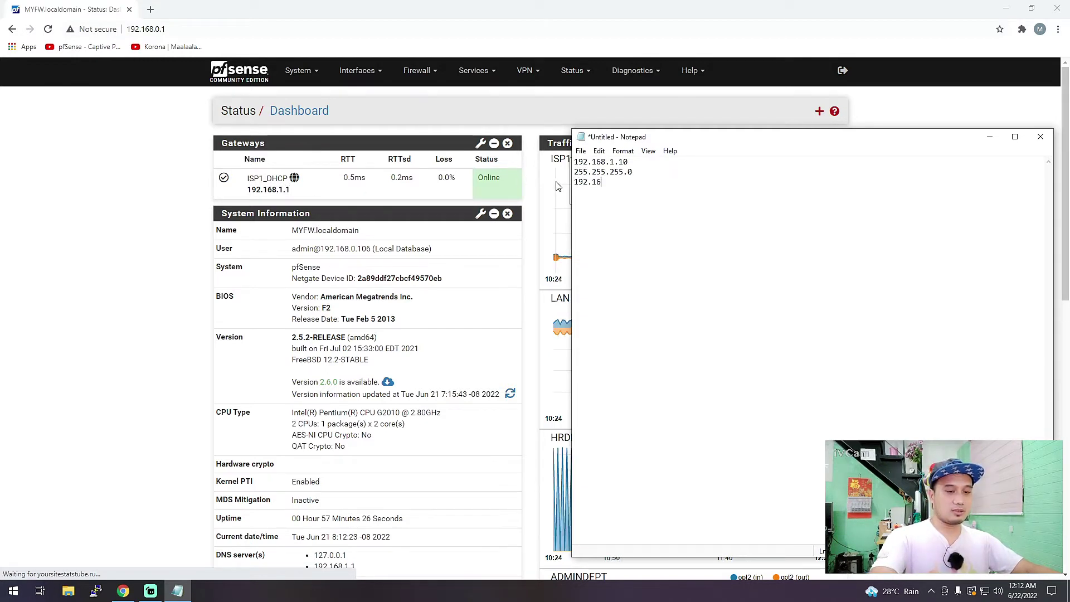
text(8.1.1)
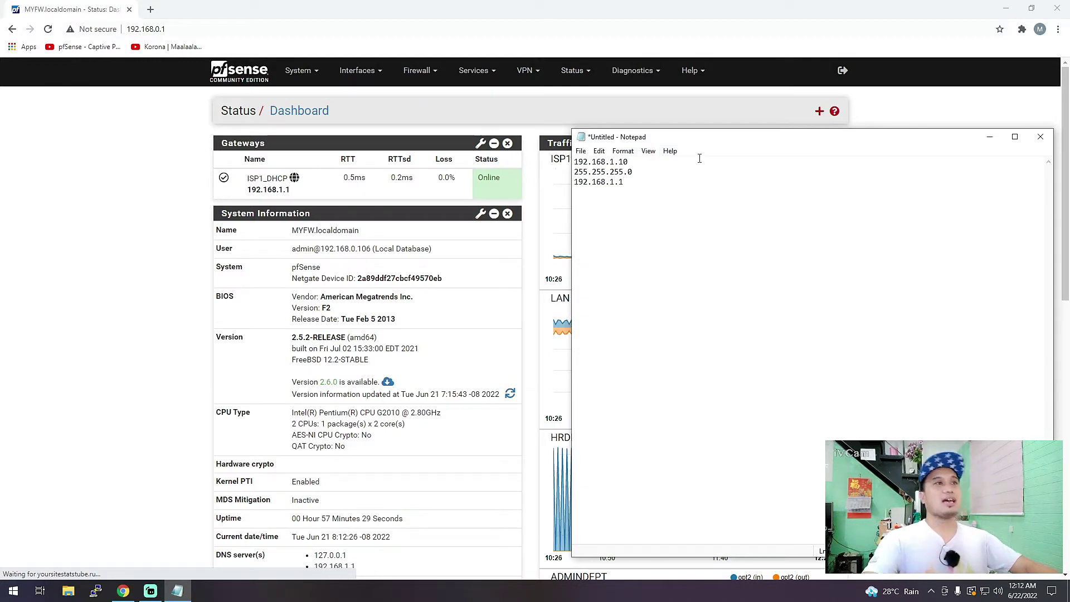
drag(720, 146, 679, 169)
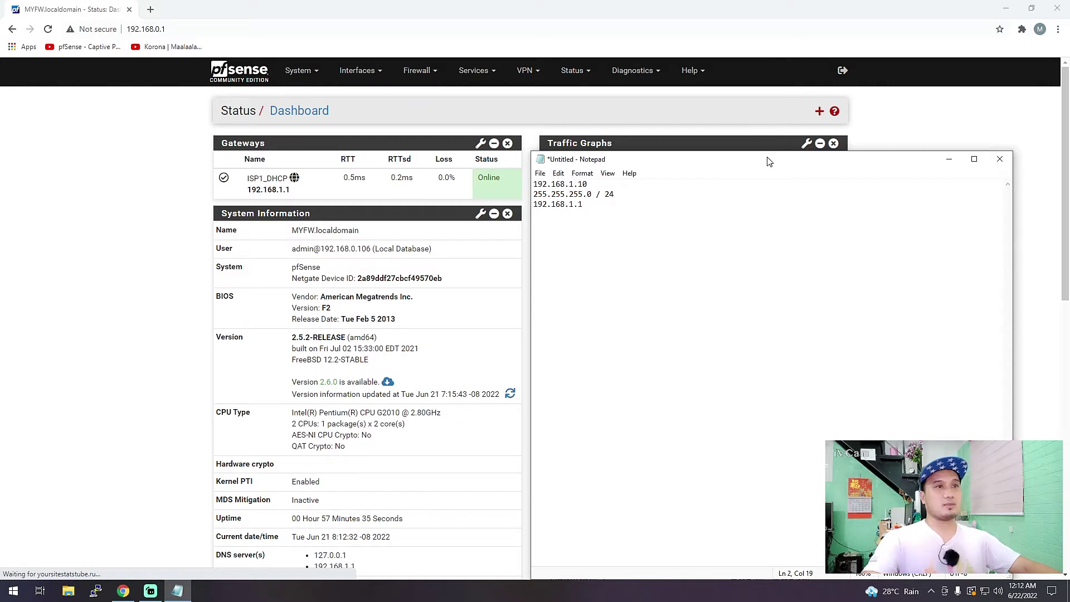
drag(768, 162, 795, 171)
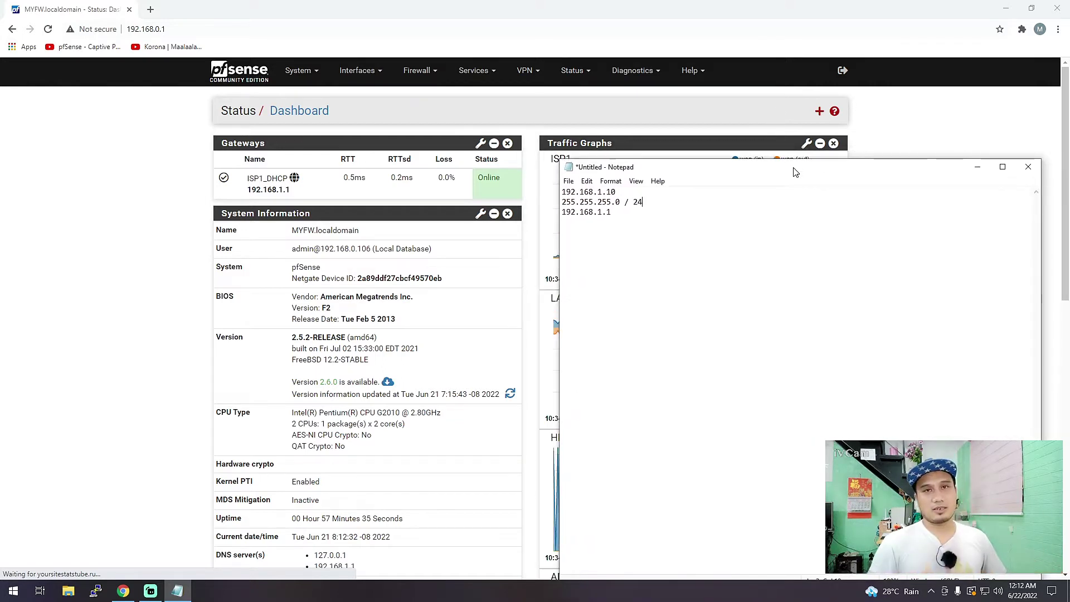
drag(874, 172, 855, 172)
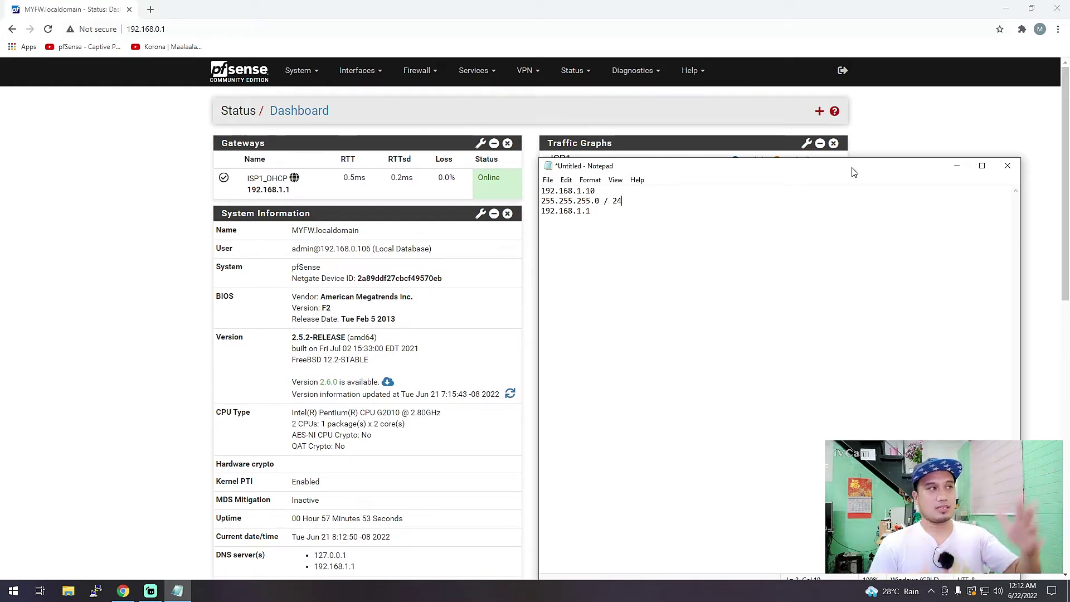
mouse_move(819, 166)
mouse_down()
mouse_move(798, 165)
mouse_move(813, 153)
mouse_up()
drag(715, 161, 739, 171)
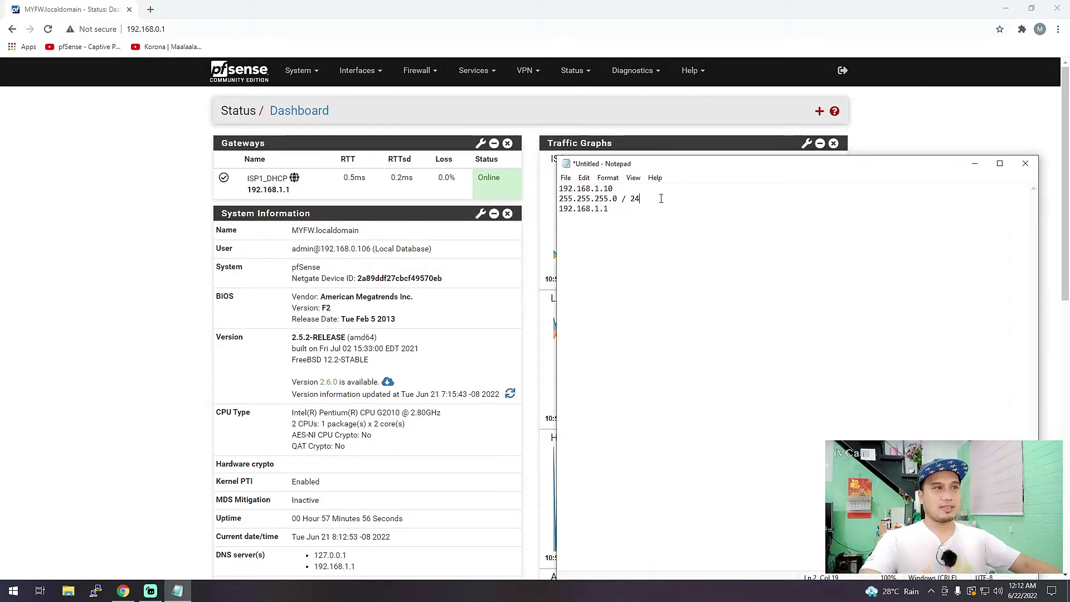
In pfSense, open the ISP1 interface settings and set its IPv4 configuration type to Static IPv4.
click(373, 75)
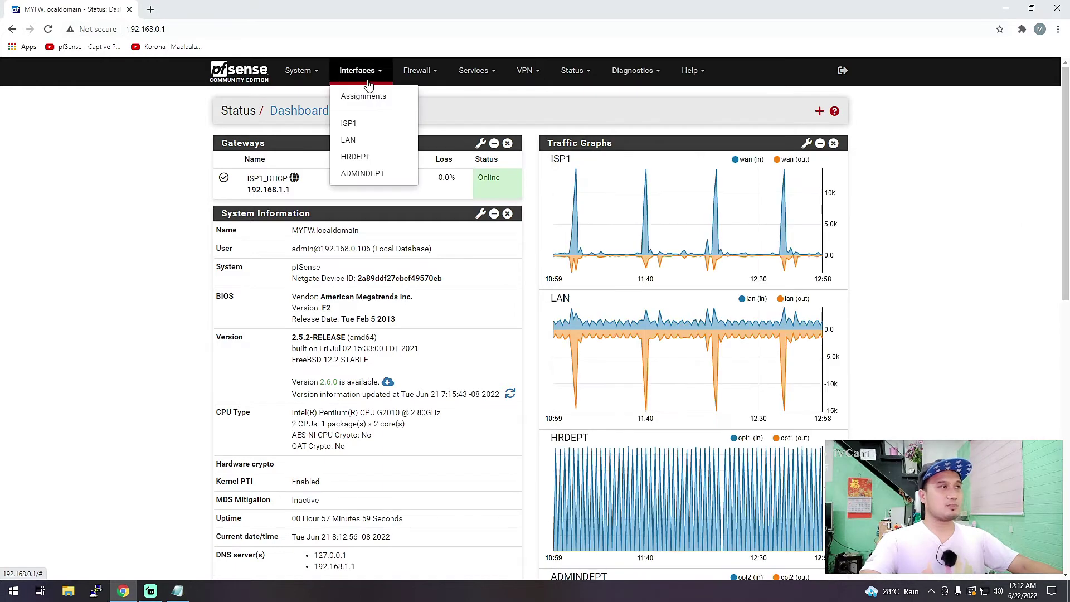
click(350, 125)
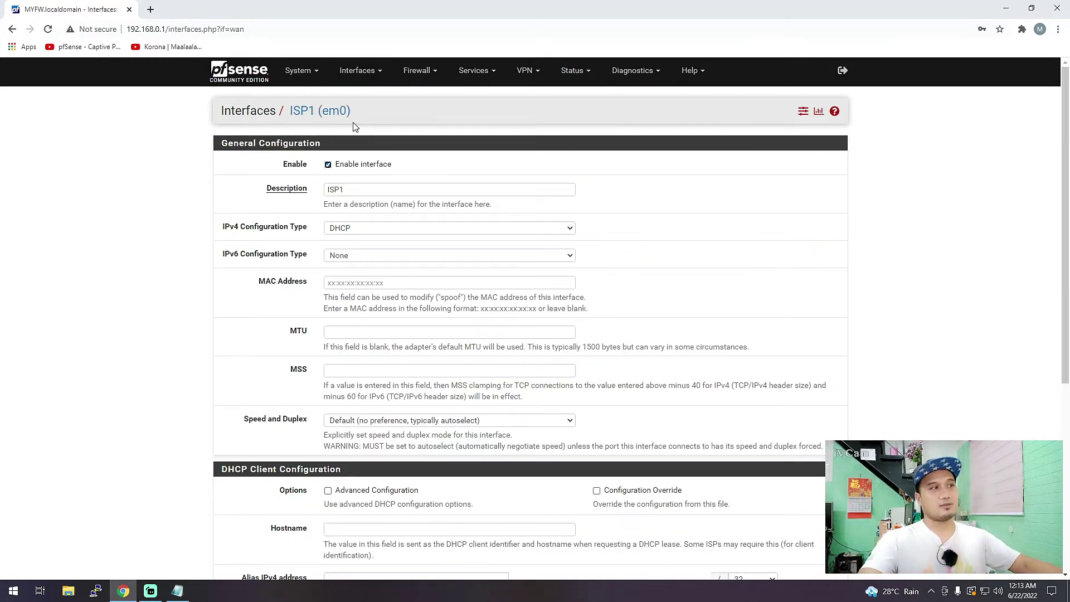
click(394, 233)
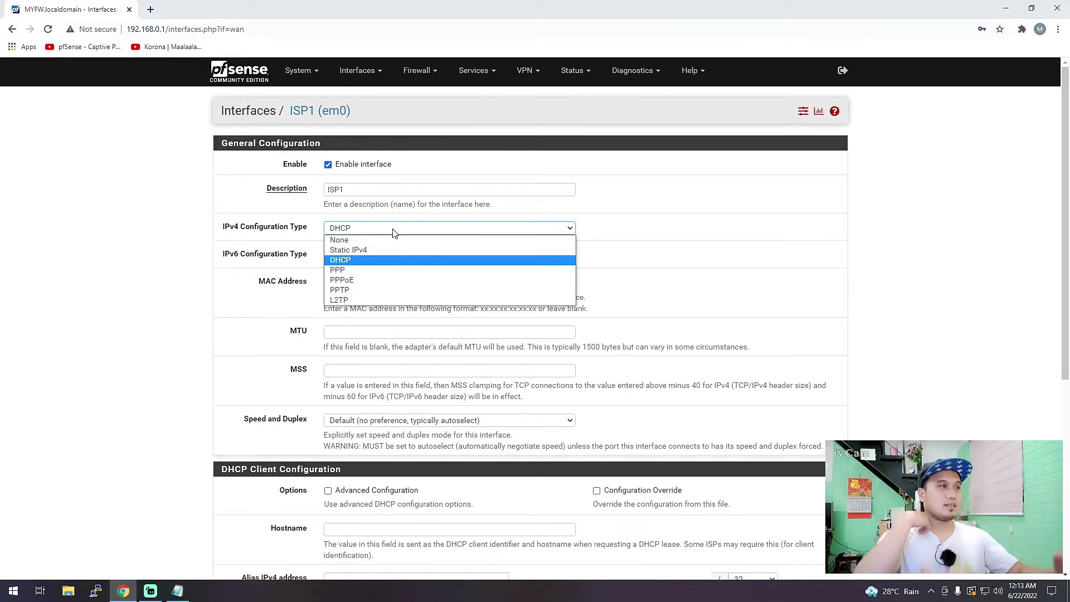
click(362, 252)
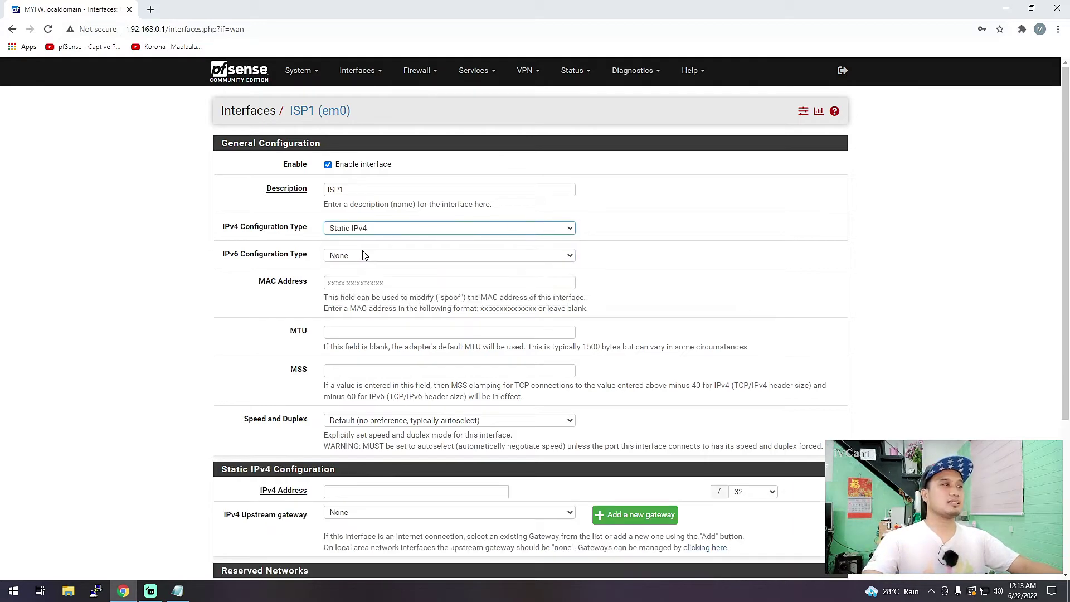
Copy 192.168.1.10 from the Notepad note into the interface's static IPv4 address.
scroll(413, 251, down, 3)
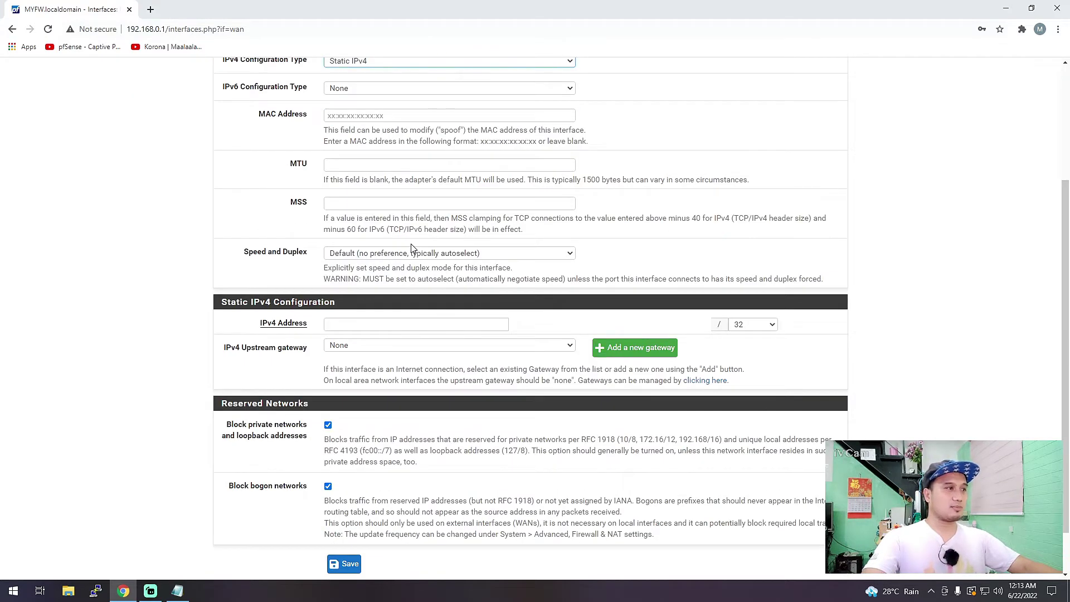
scroll(411, 247, down, 1)
click(389, 268)
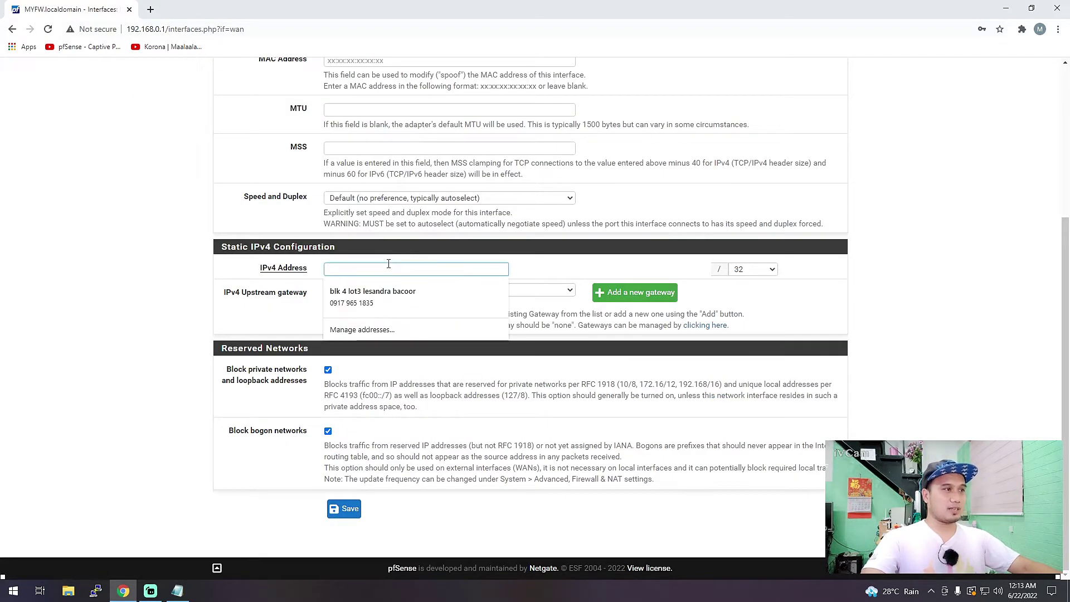
click(178, 590)
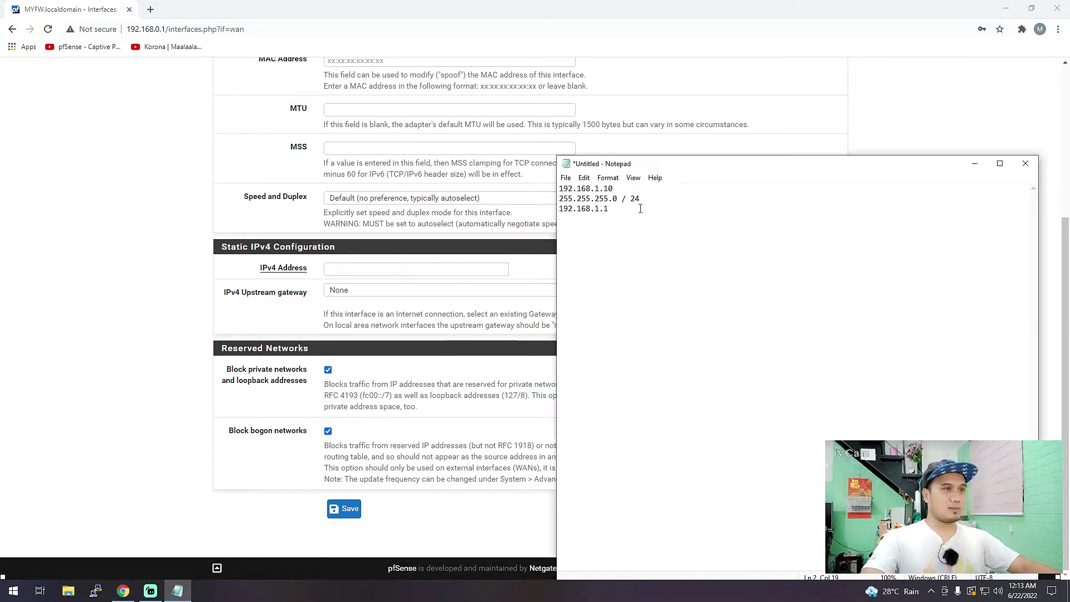
click(633, 177)
click(617, 189)
drag(598, 188, 558, 190)
key(ctrl+c)
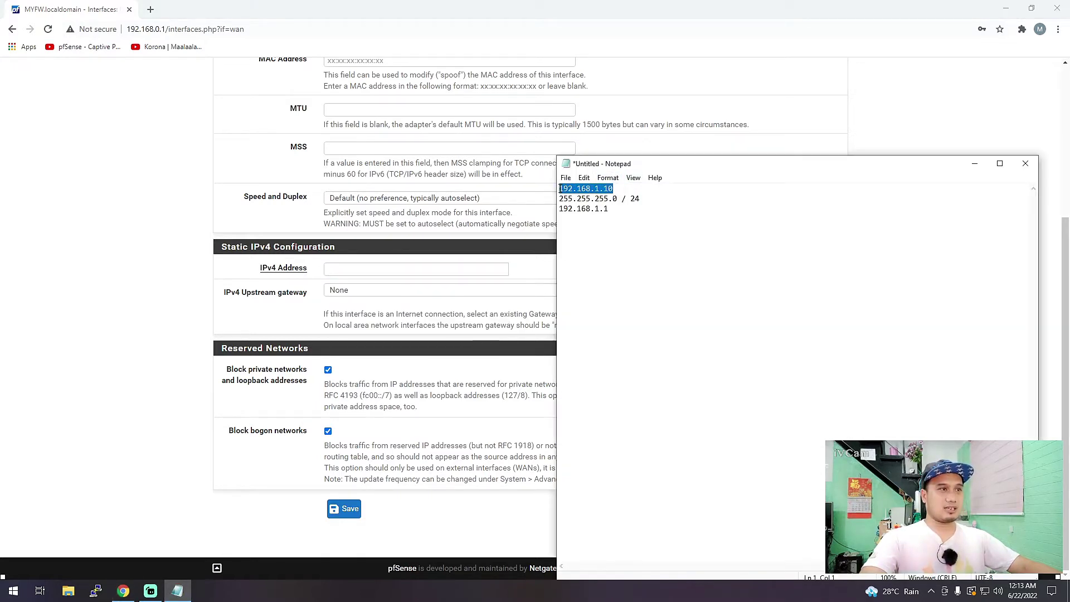
click(390, 268)
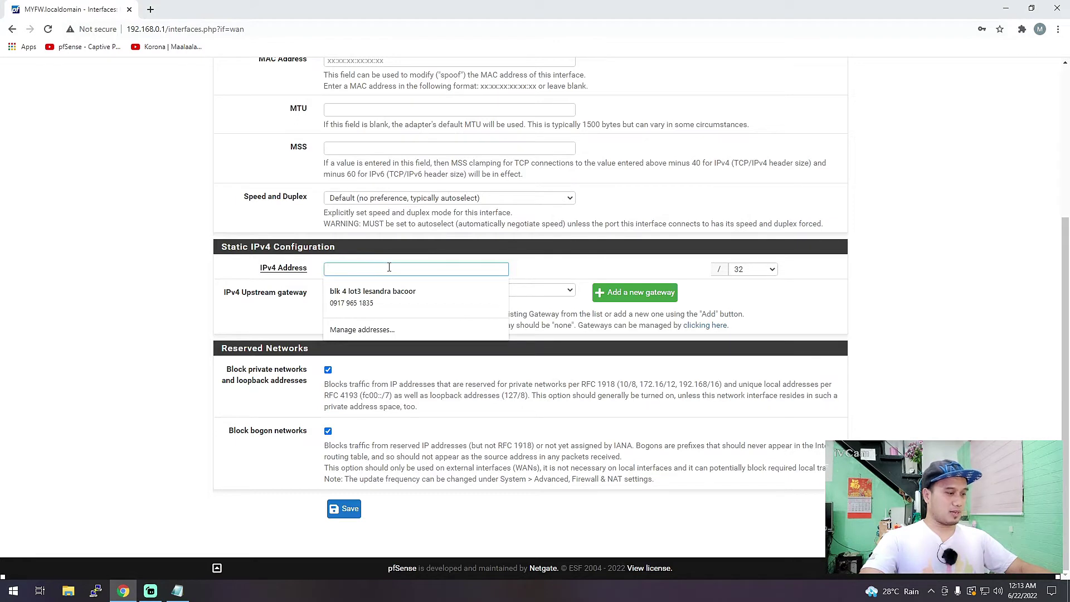
key(ctrl+v)
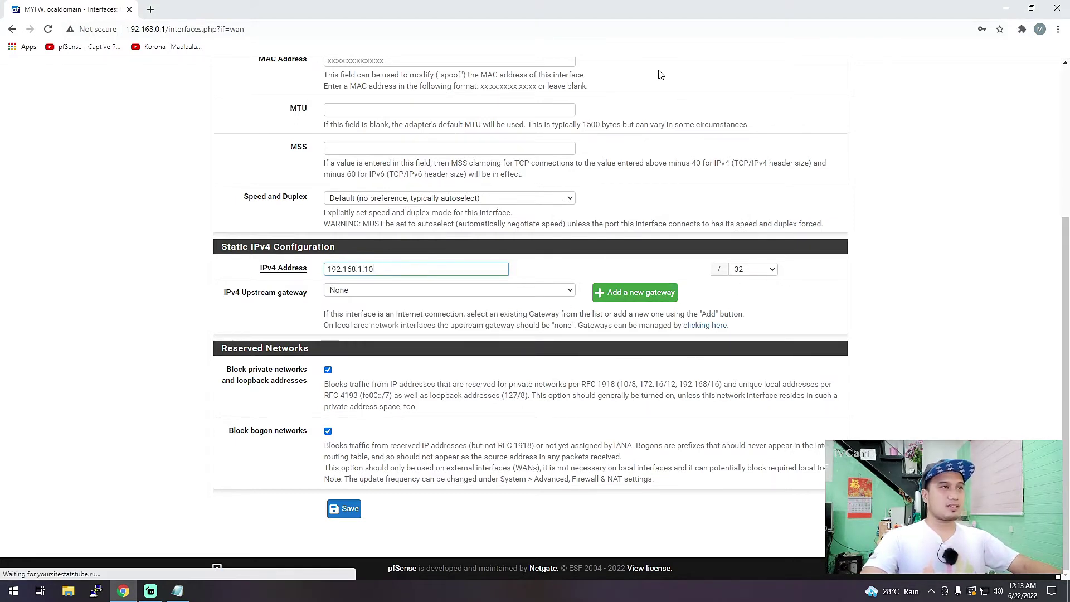
Check the prefix length in the note and set the static IPv4 address's subnet prefix to 24.
click(178, 591)
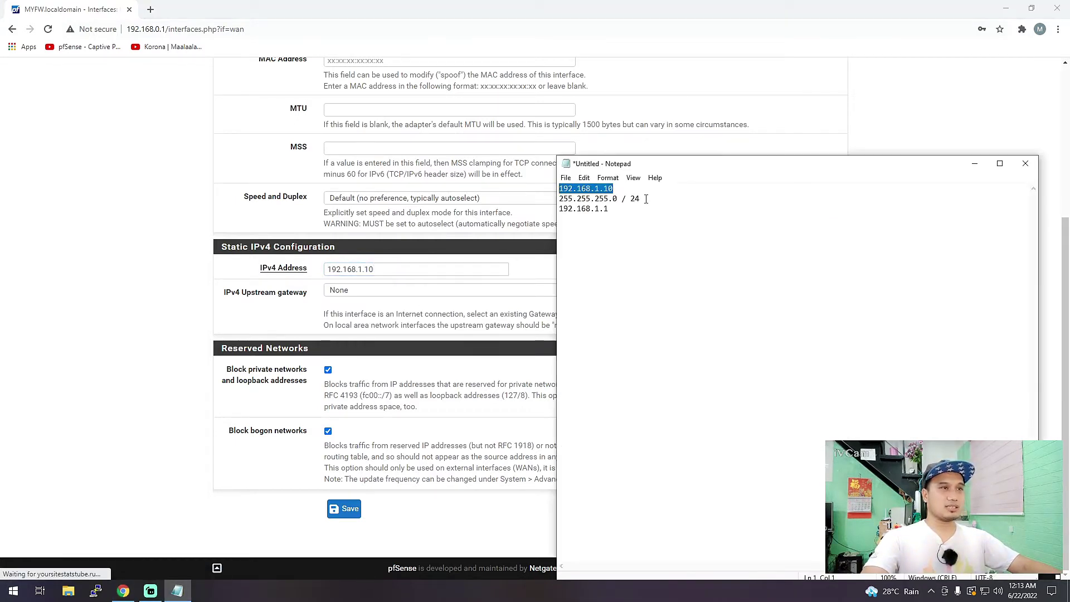
drag(645, 200, 627, 199)
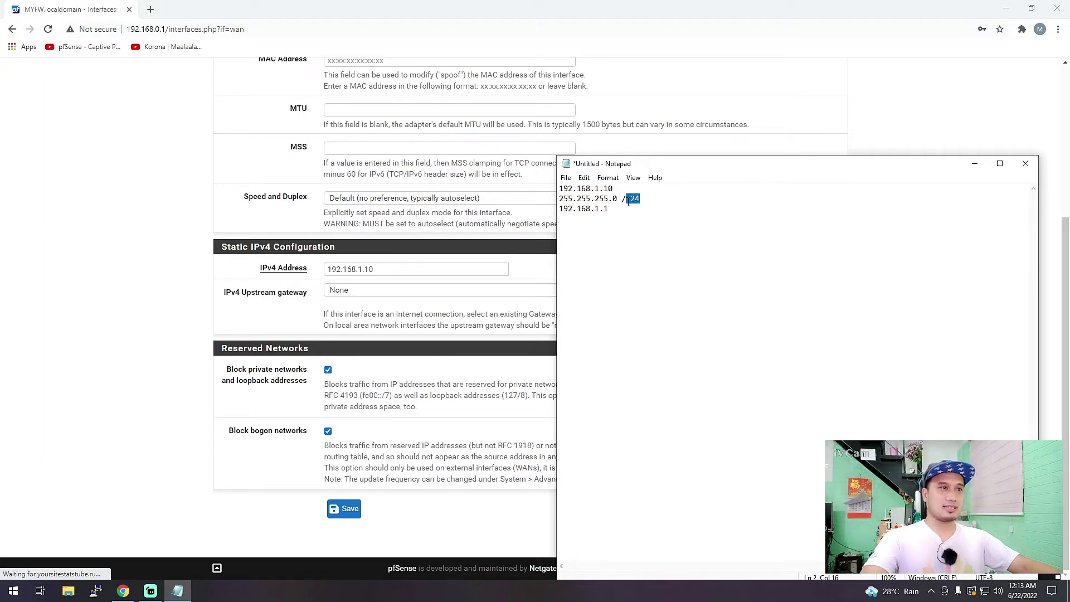
click(974, 163)
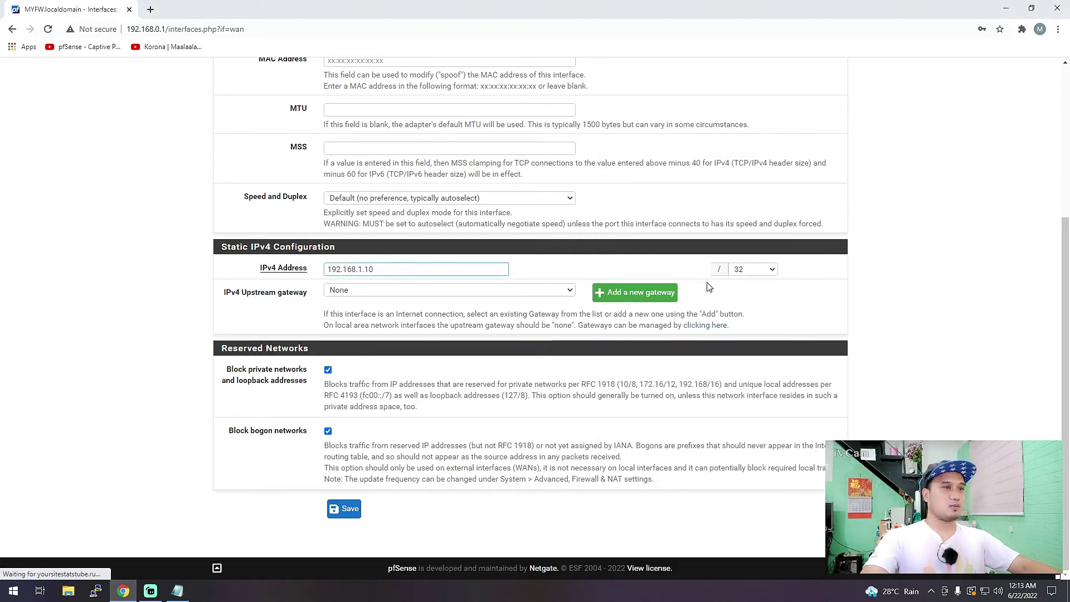
click(772, 270)
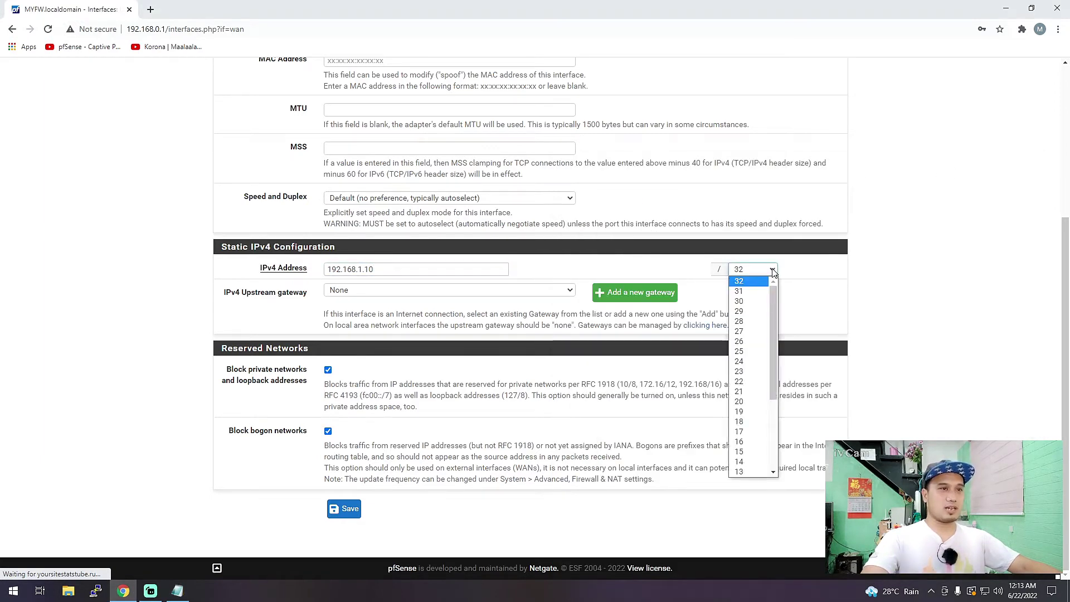
click(741, 365)
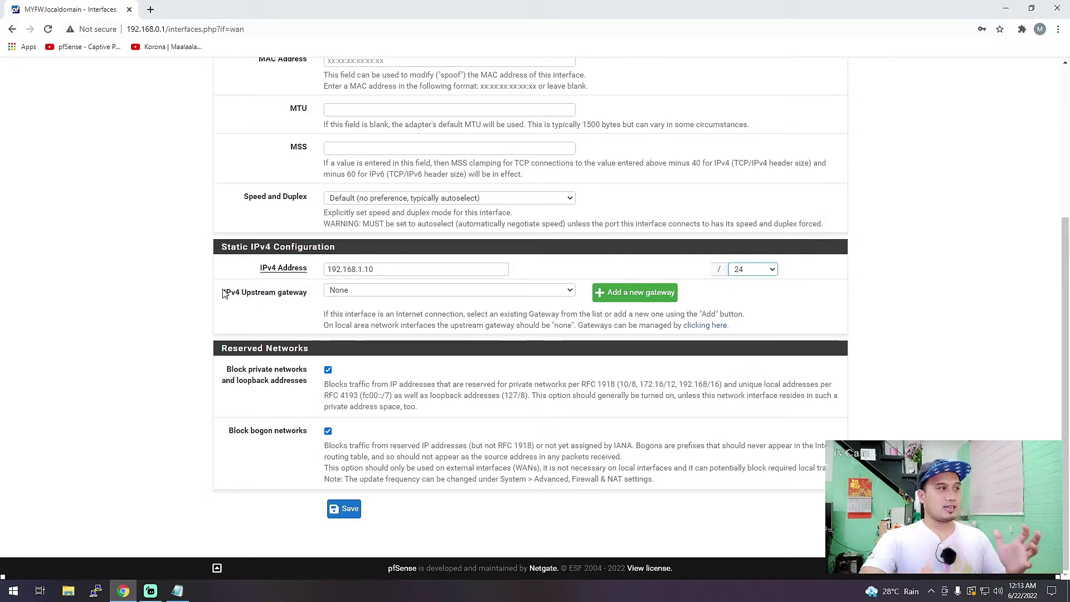
Start a new IPv4 upstream gateway, keeping the name ISP1GW and default gateway option, and set its address to 192.168.1.1.
drag(224, 293, 328, 294)
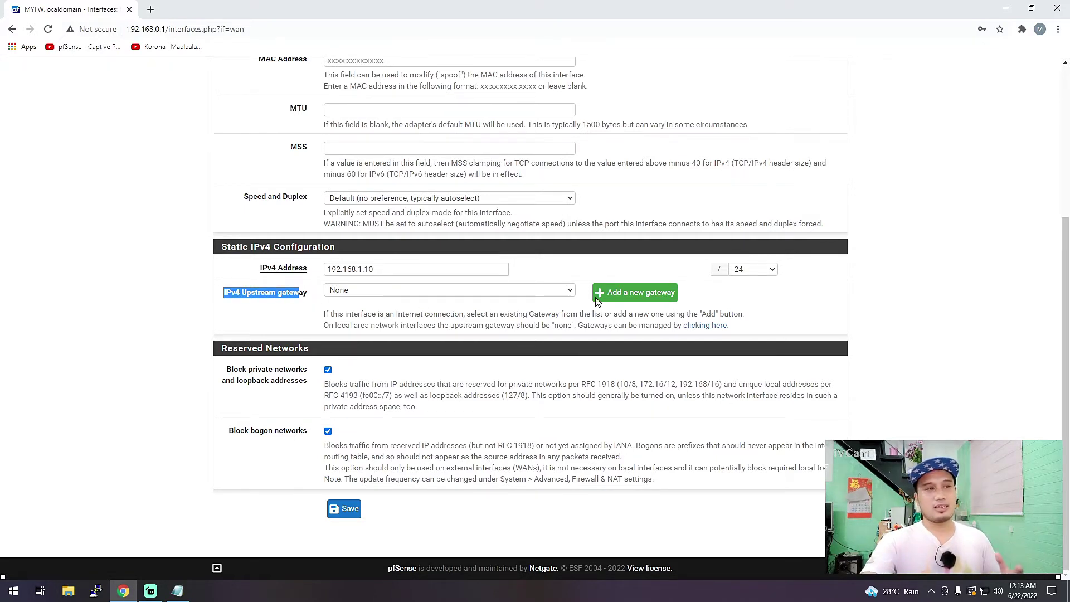
click(631, 296)
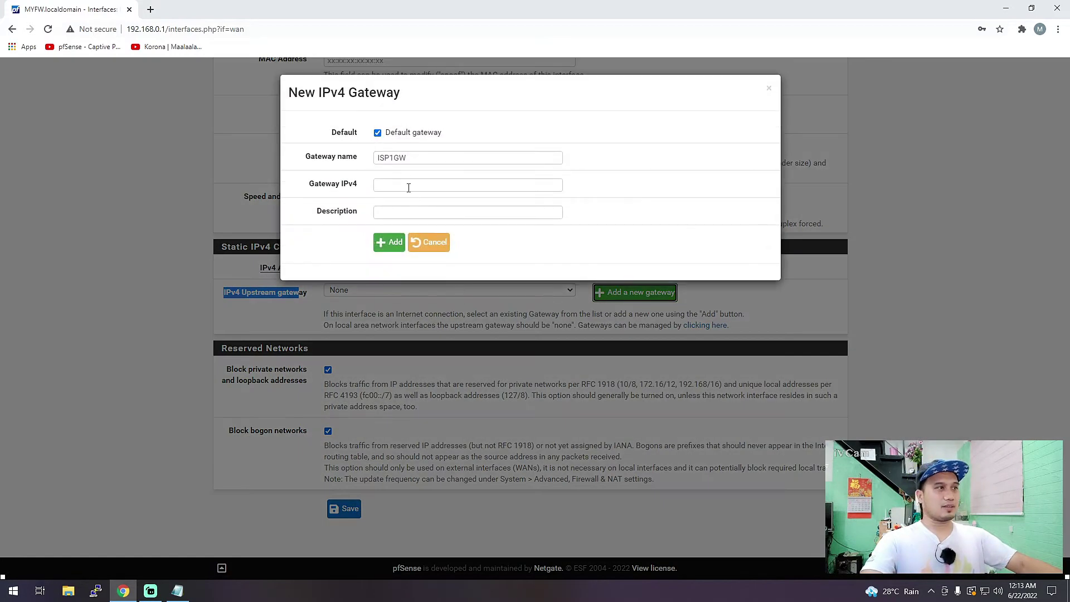
double_click(412, 162)
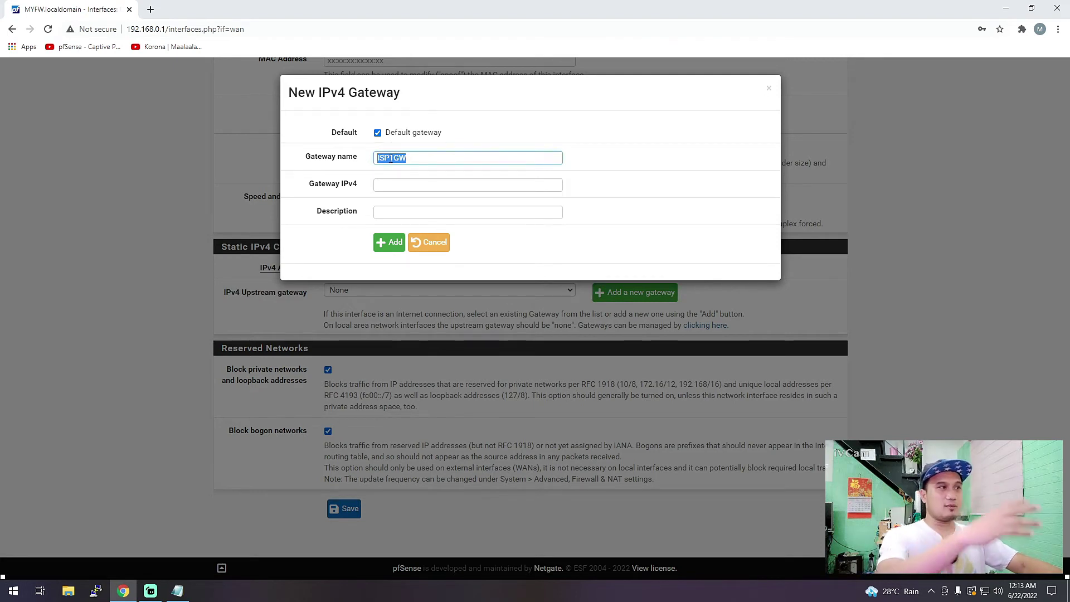
click(416, 158)
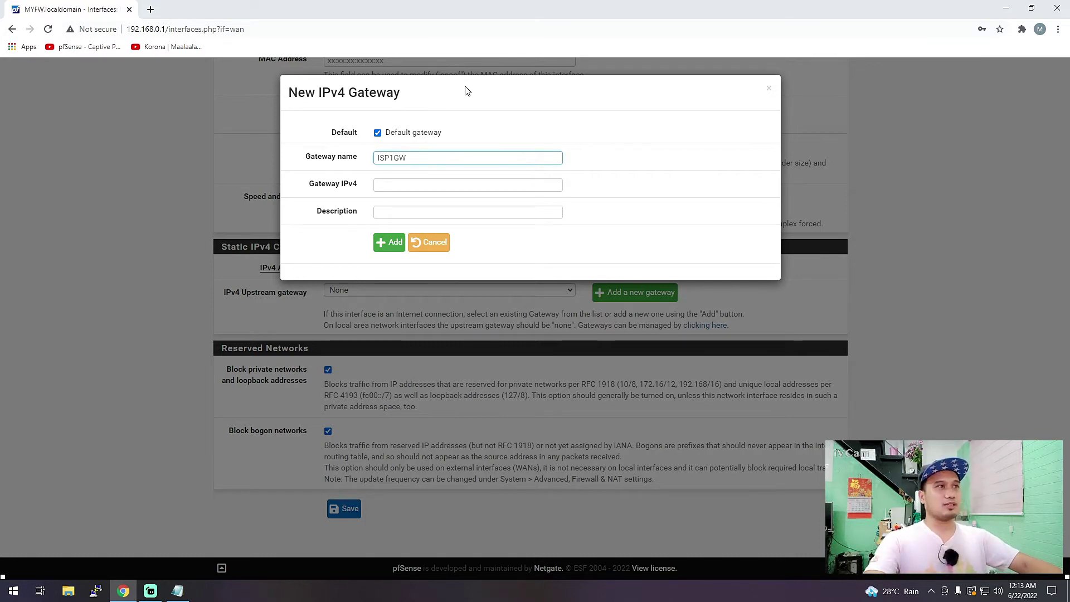
drag(391, 156, 368, 158)
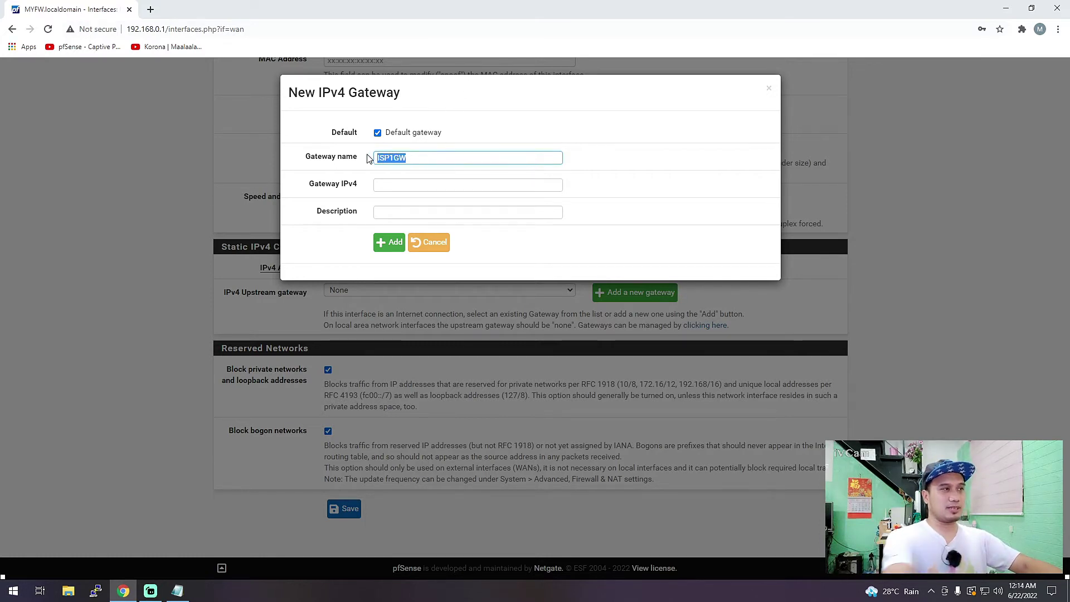
click(400, 187)
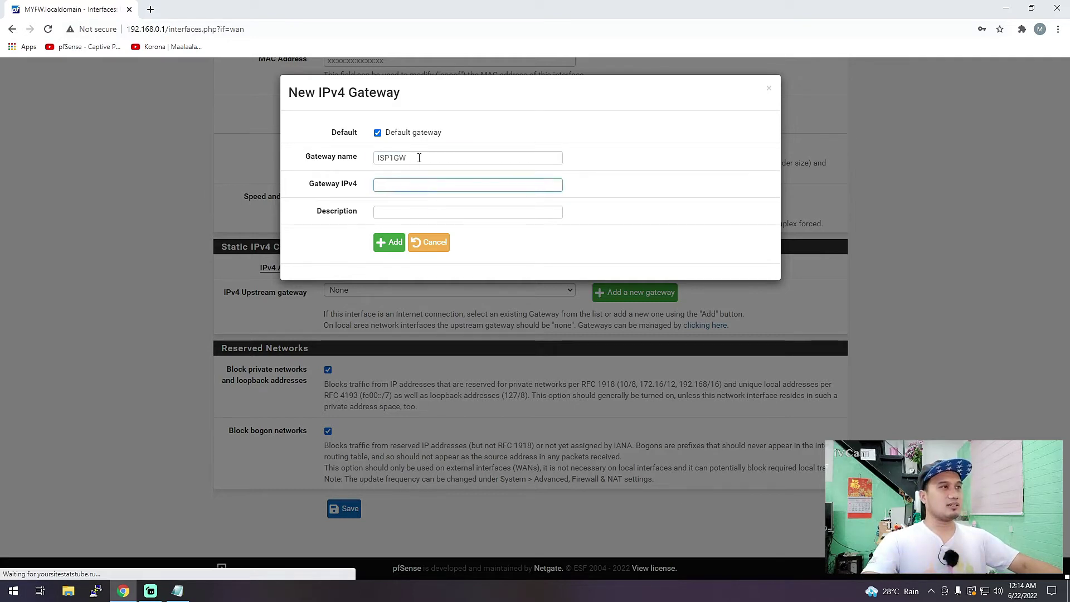
drag(419, 158, 351, 156)
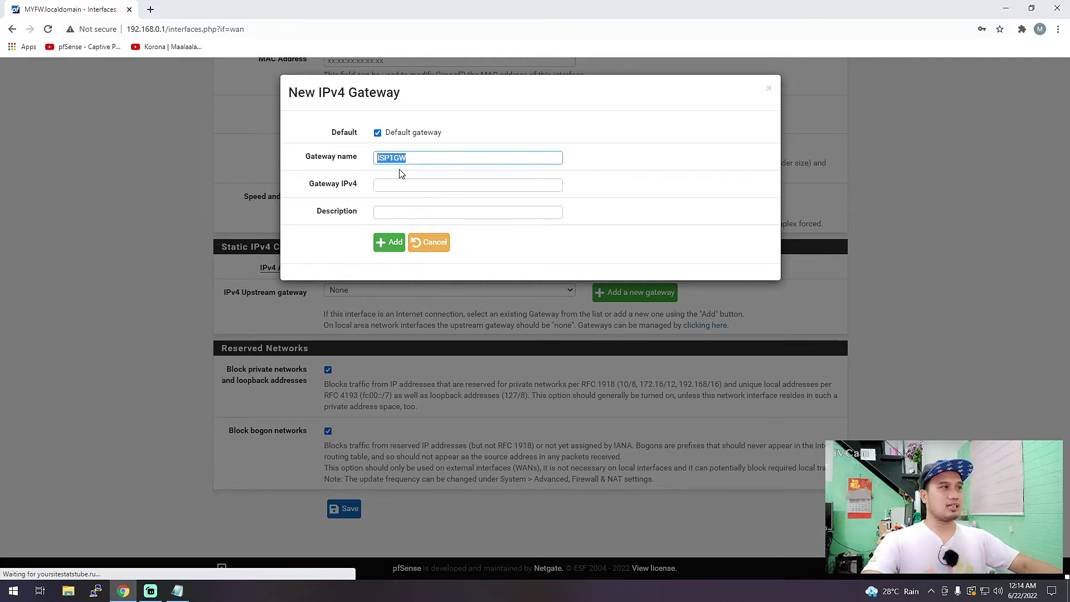
click(390, 182)
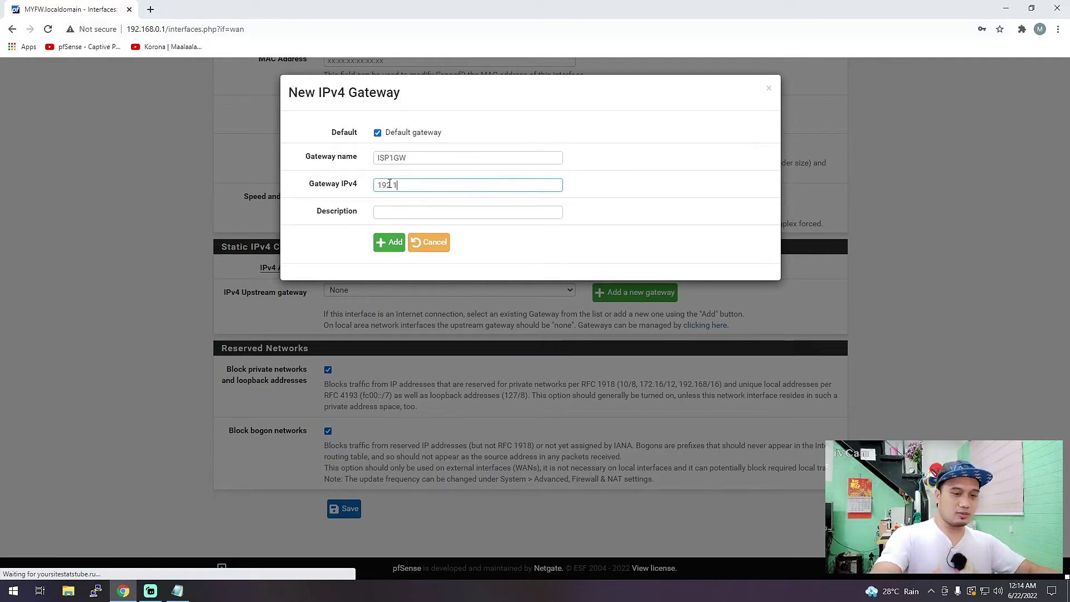
Copy the gateway name ISP1GW into the description and add the new gateway to the interface.
click(413, 214)
drag(413, 159, 313, 149)
key(ctrl+c)
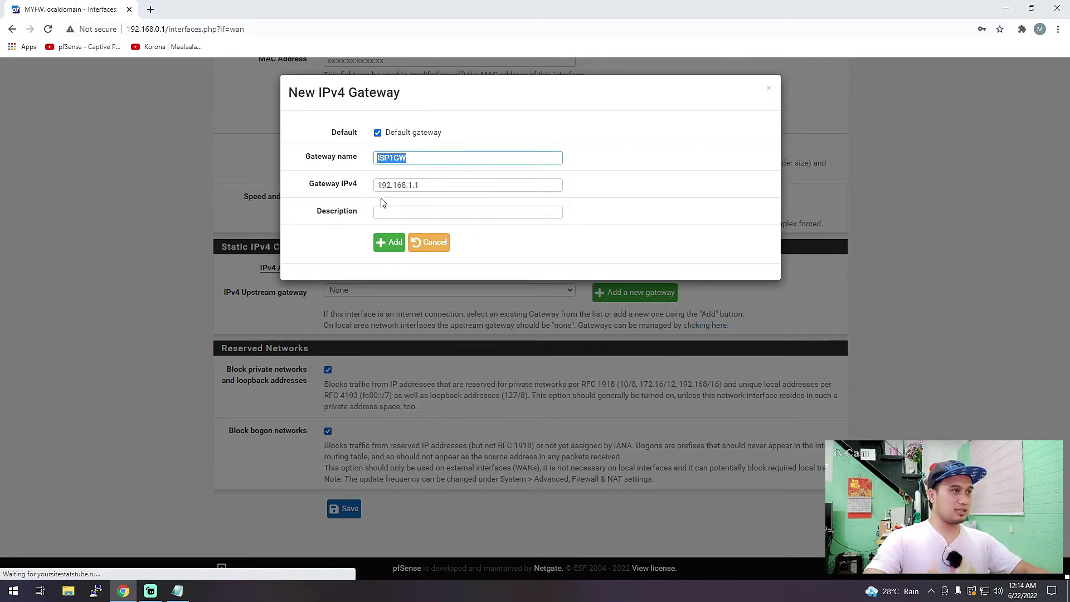
click(385, 214)
key(ctrl+v)
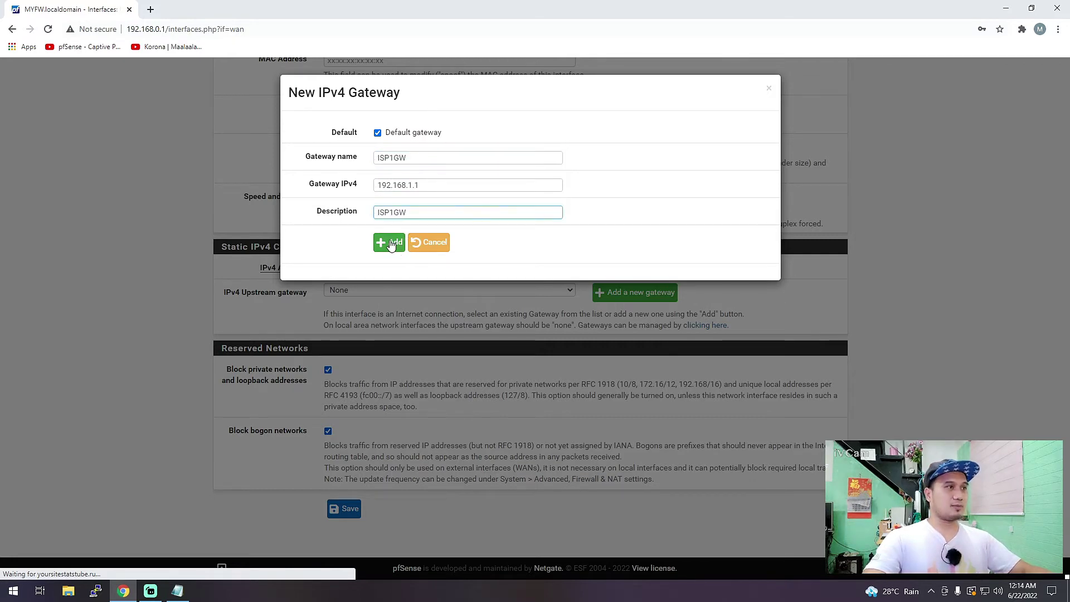
click(389, 244)
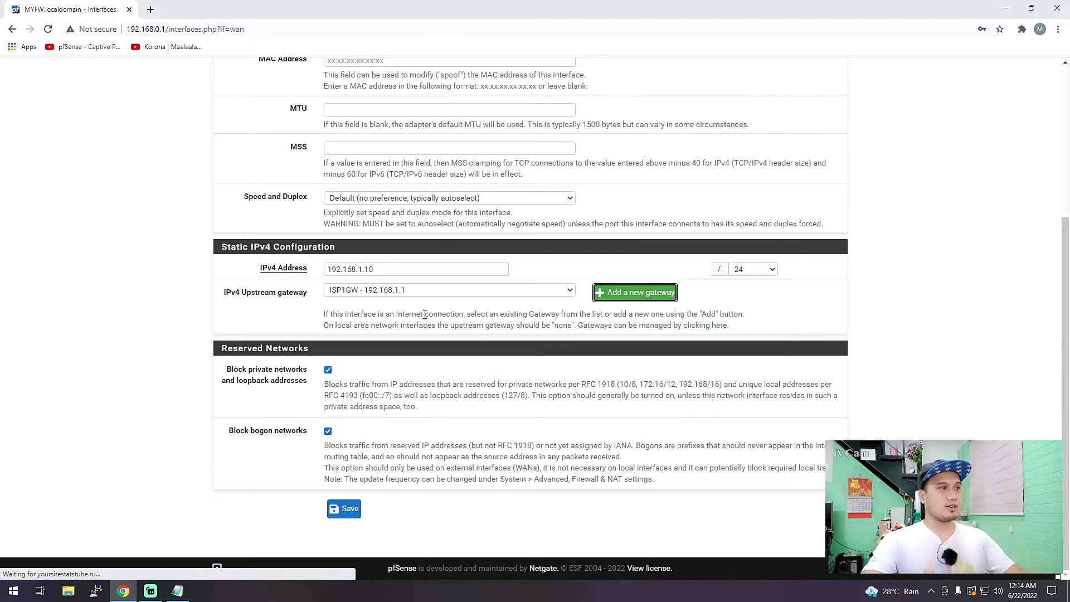
Check which entries the interface's IPv4 upstream gateway list offers and which one is selected.
click(432, 291)
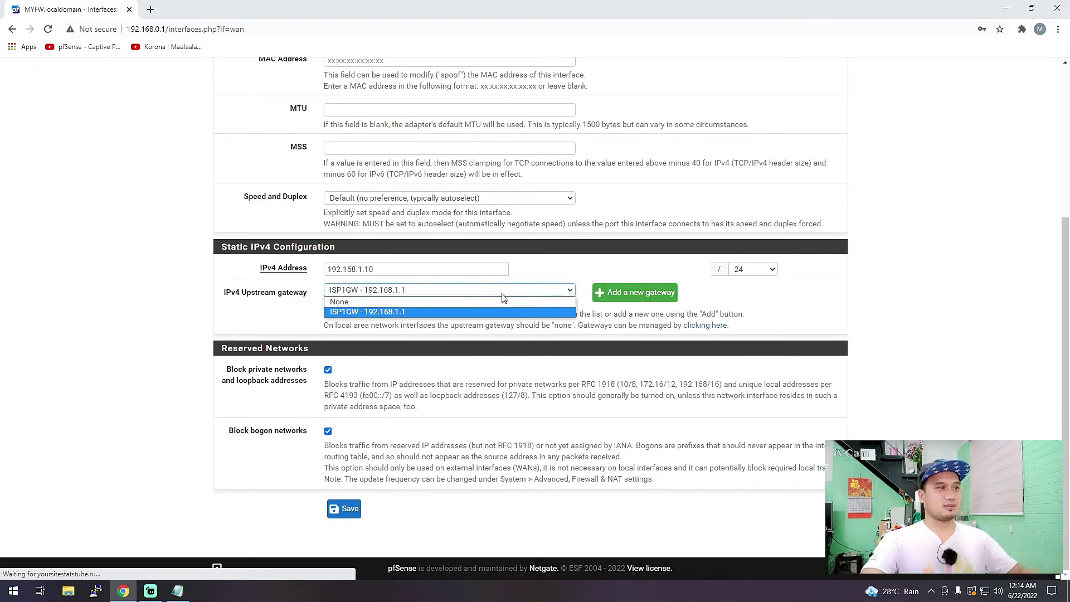
click(501, 294)
click(497, 294)
click(492, 293)
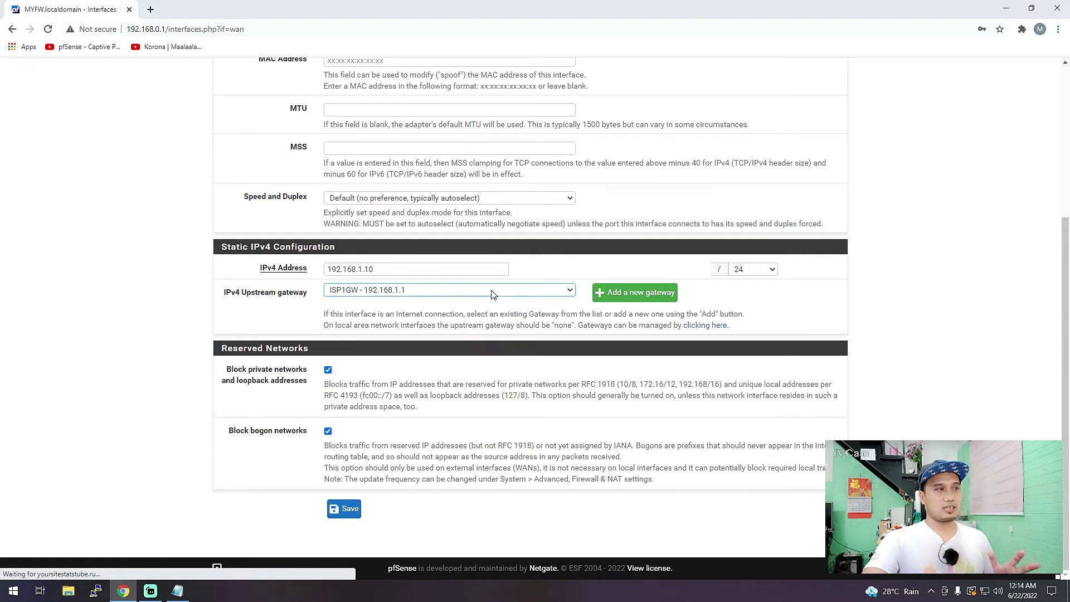
click(491, 295)
click(491, 294)
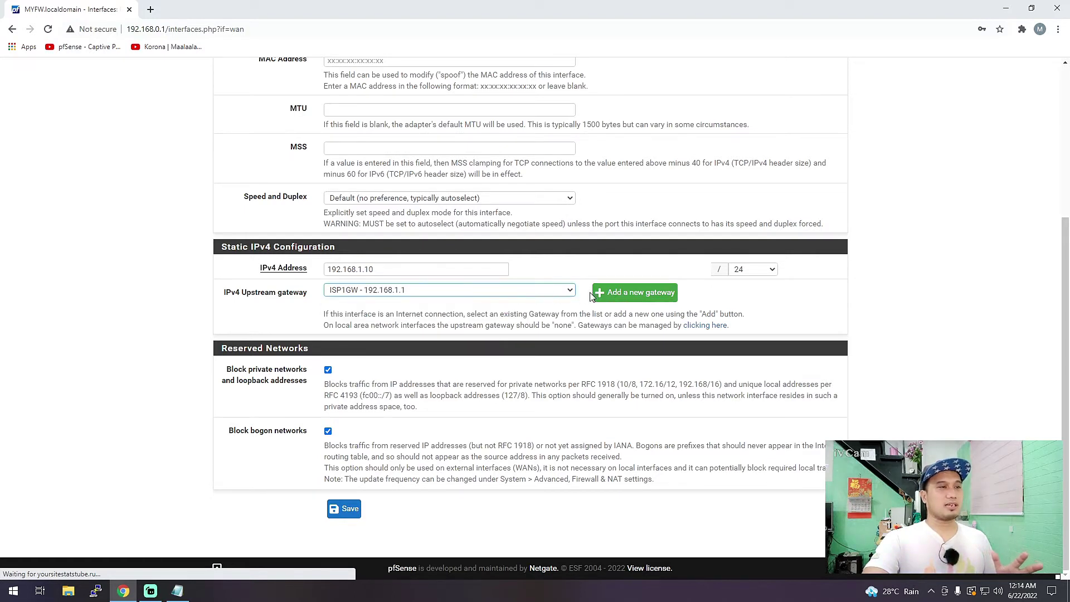
click(445, 295)
click(447, 294)
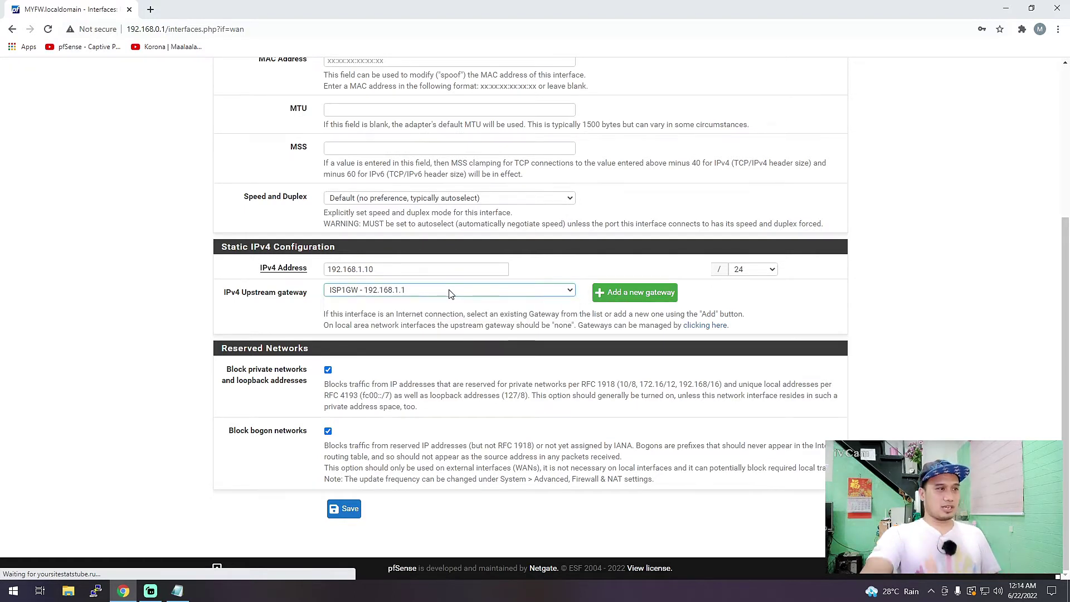
click(451, 294)
click(453, 294)
click(452, 294)
click(453, 294)
Save the ISP1 interface configuration and apply the changes.
scroll(453, 294, up, 4)
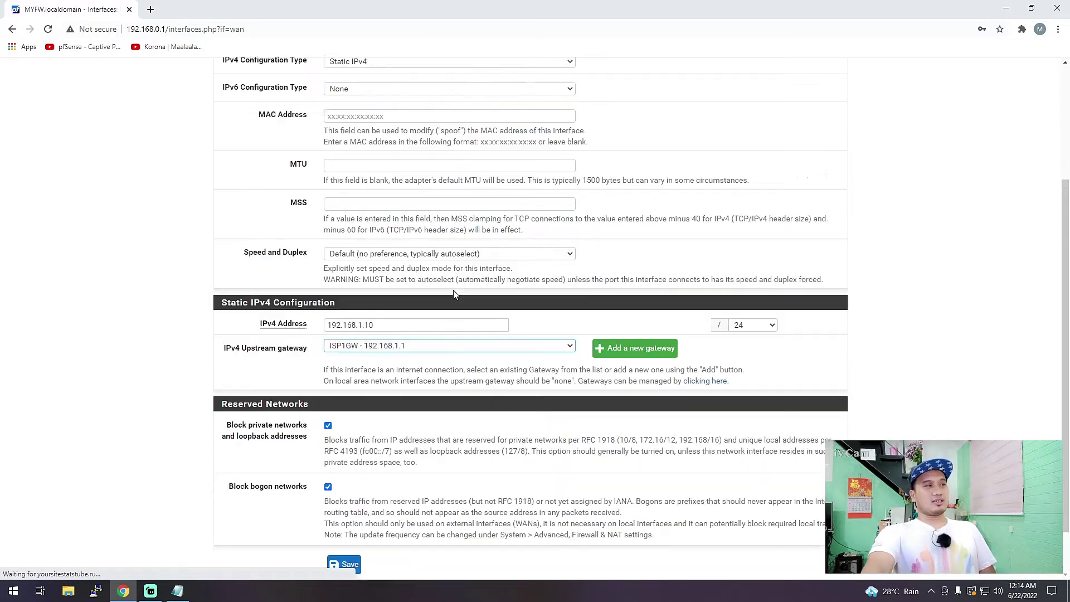
scroll(453, 293, down, 4)
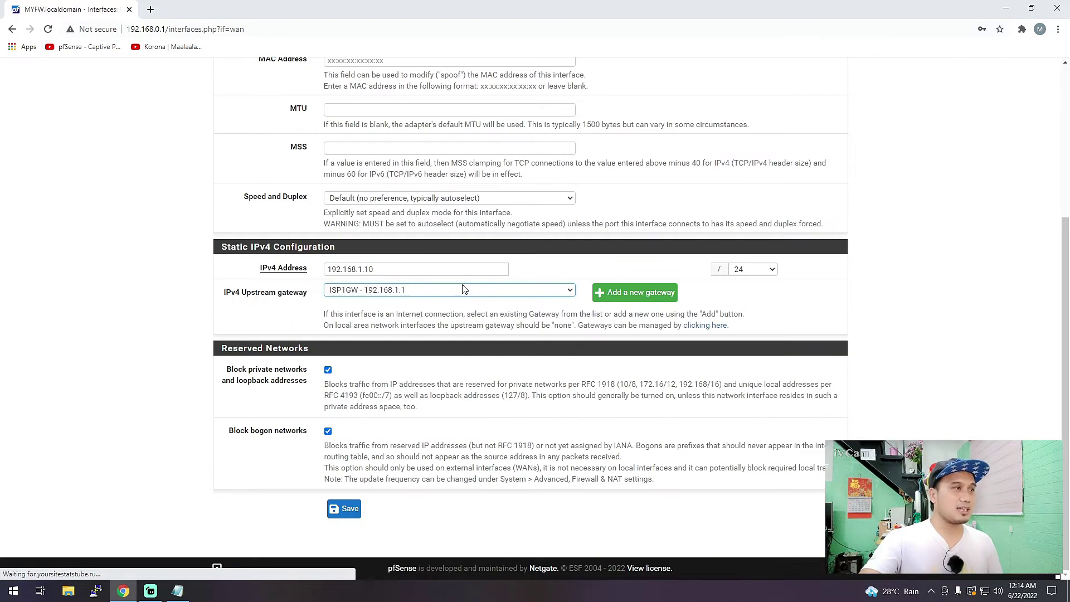
click(343, 510)
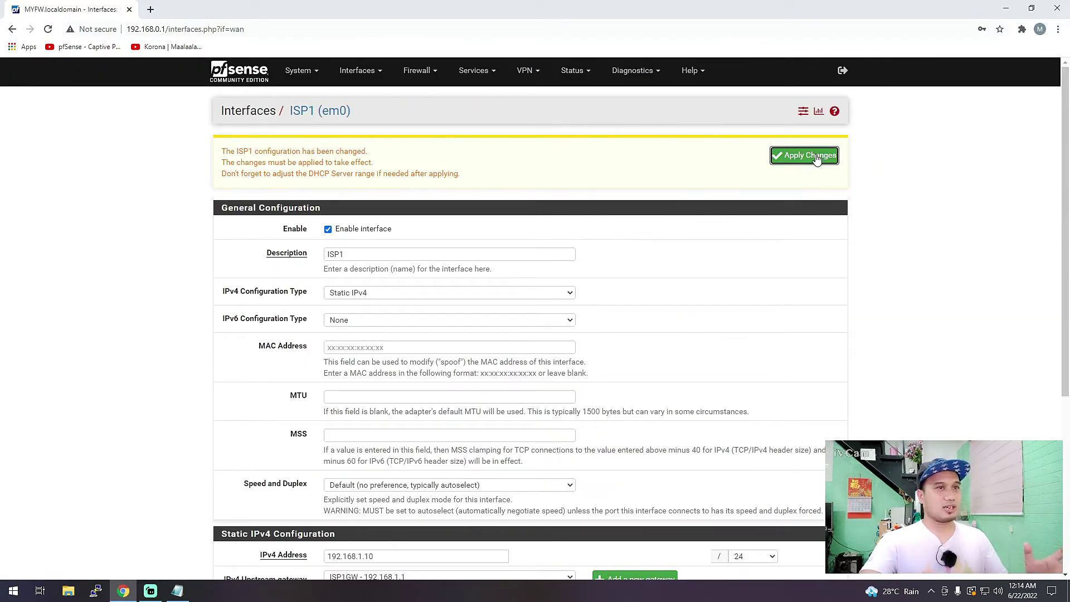
click(804, 155)
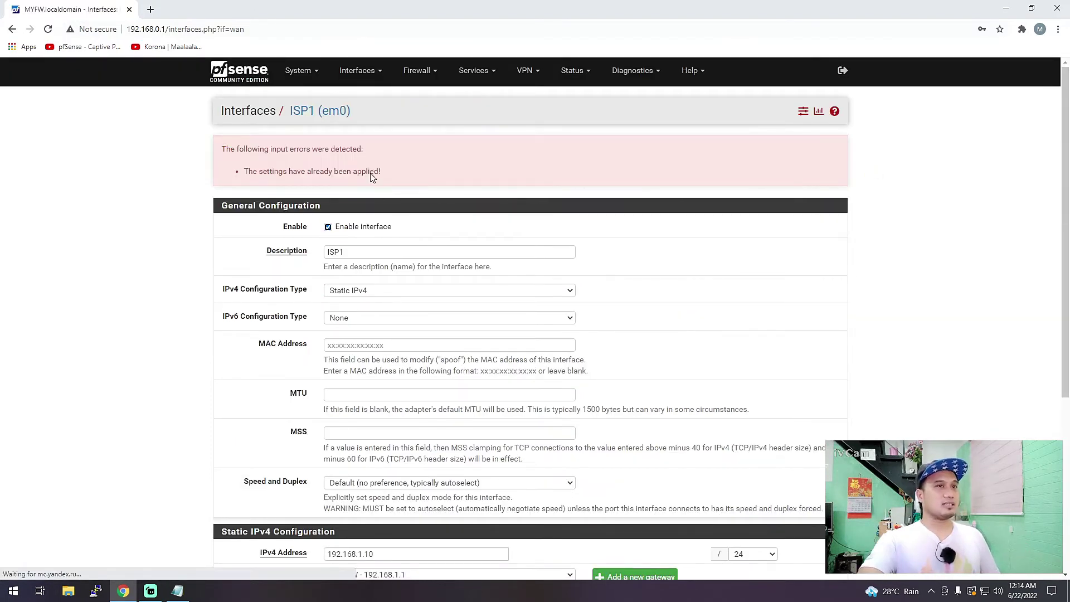
Review the gateway status on the pfSense dashboard and add the Interfaces widget to it.
click(249, 76)
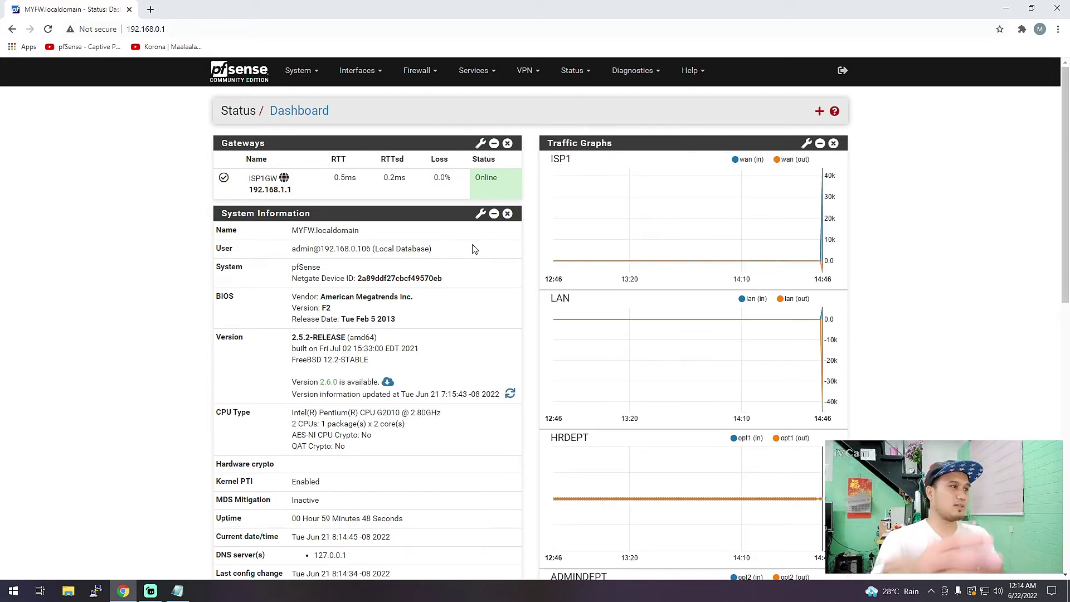
scroll(458, 417, down, 9)
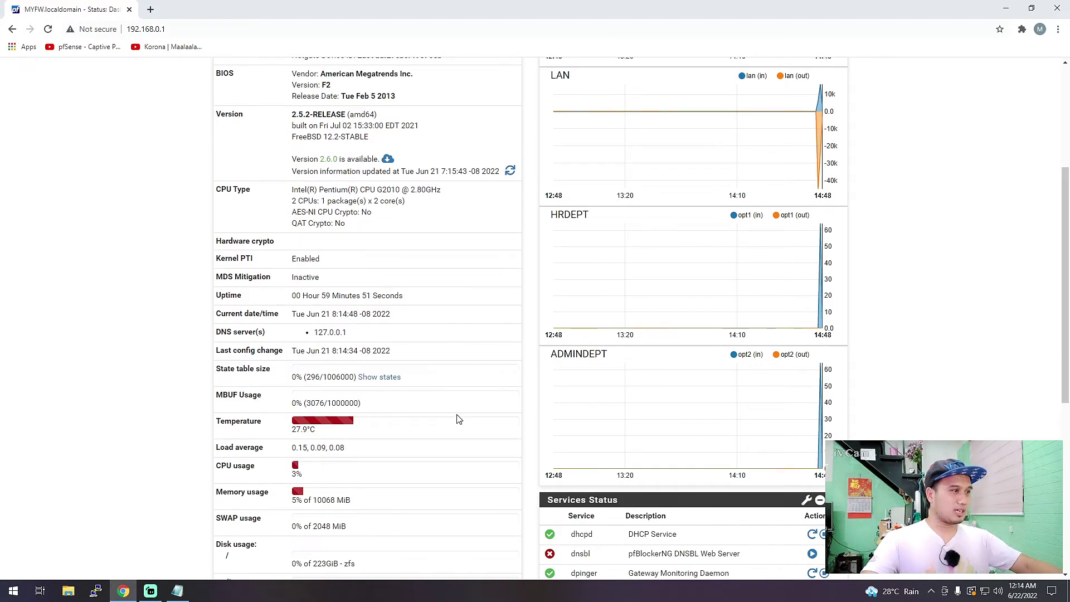
scroll(460, 416, down, 2)
scroll(461, 414, up, 11)
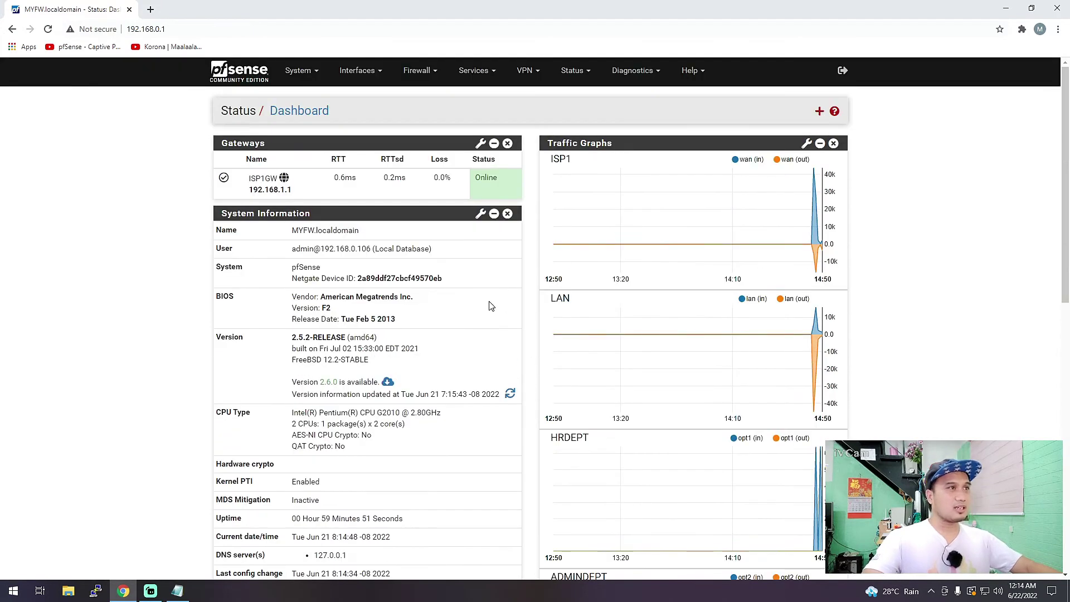
click(819, 111)
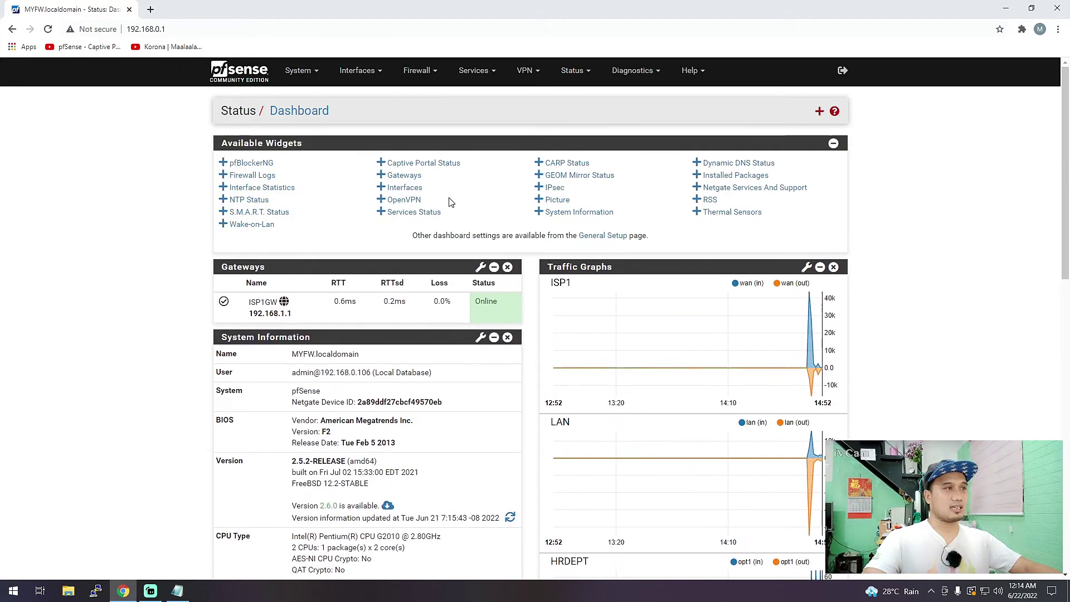
click(404, 187)
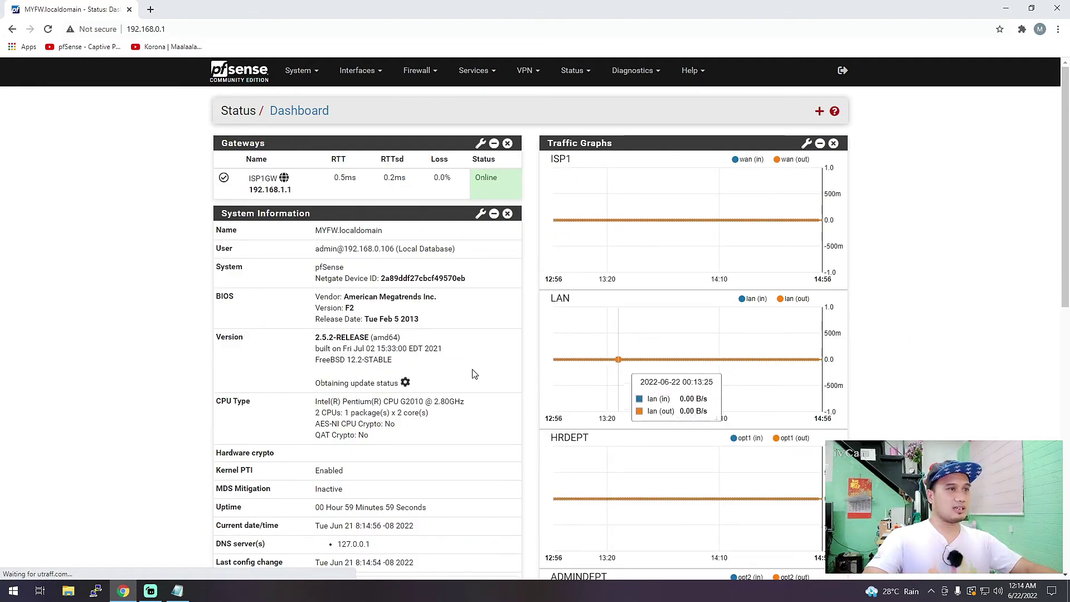
Move the newly added Interfaces widget above the Traffic Graphs widget.
scroll(280, 336, down, 10)
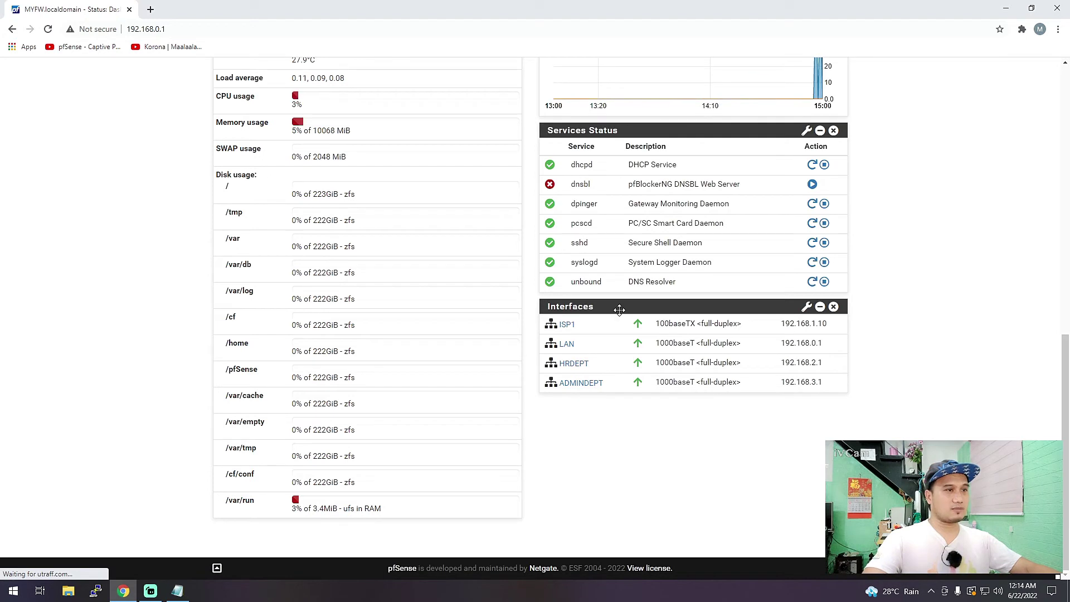
drag(623, 304, 633, 150)
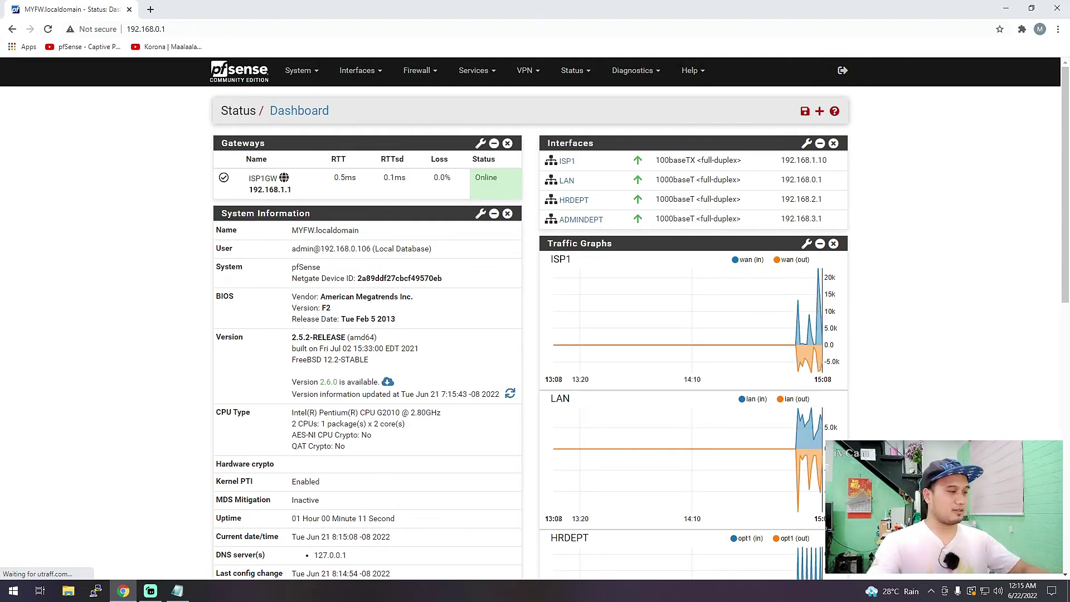
Run ipconfig in a Windows Command Prompt to check the computer's IP settings, and close the window.
key(super+r)
key(Return)
text(ip)
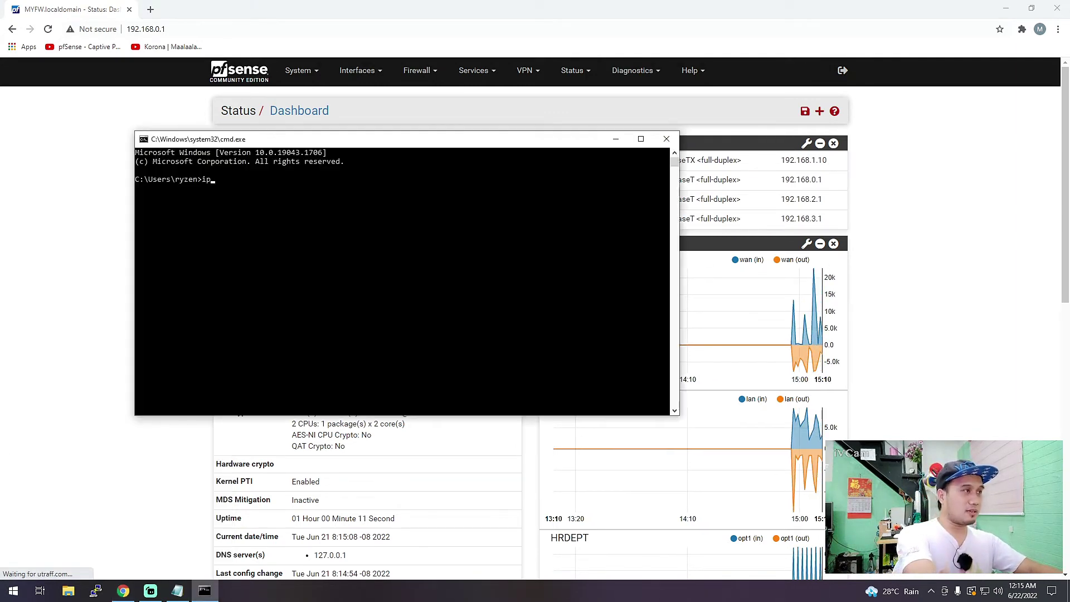
text(config)
key(Return)
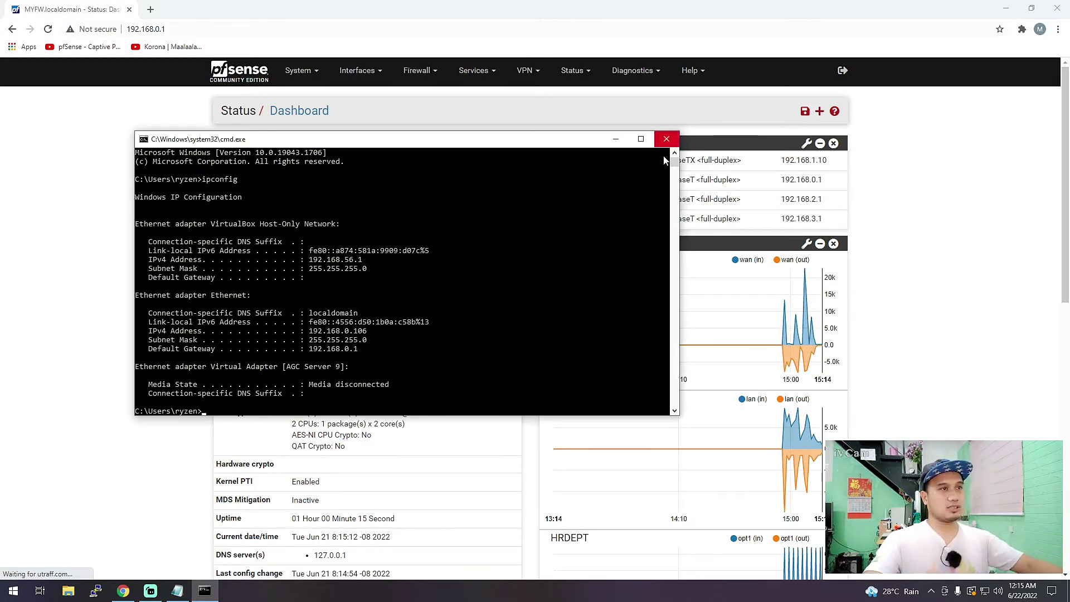
click(666, 138)
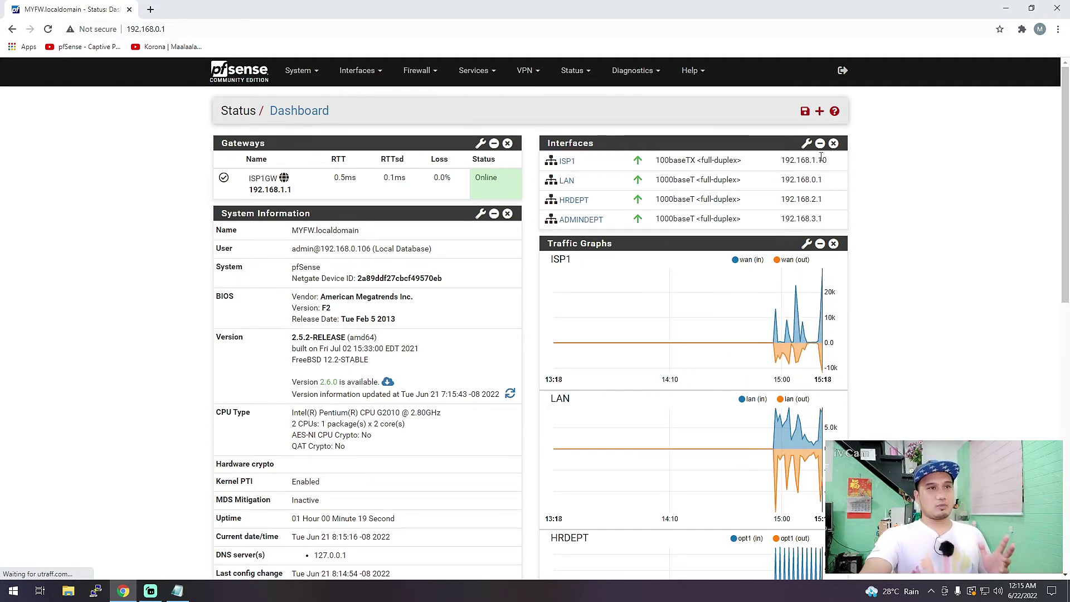
Compare the ISP1 address in the Interfaces widget with the addresses in the Notepad note.
drag(835, 165, 756, 170)
key(alt+Tab)
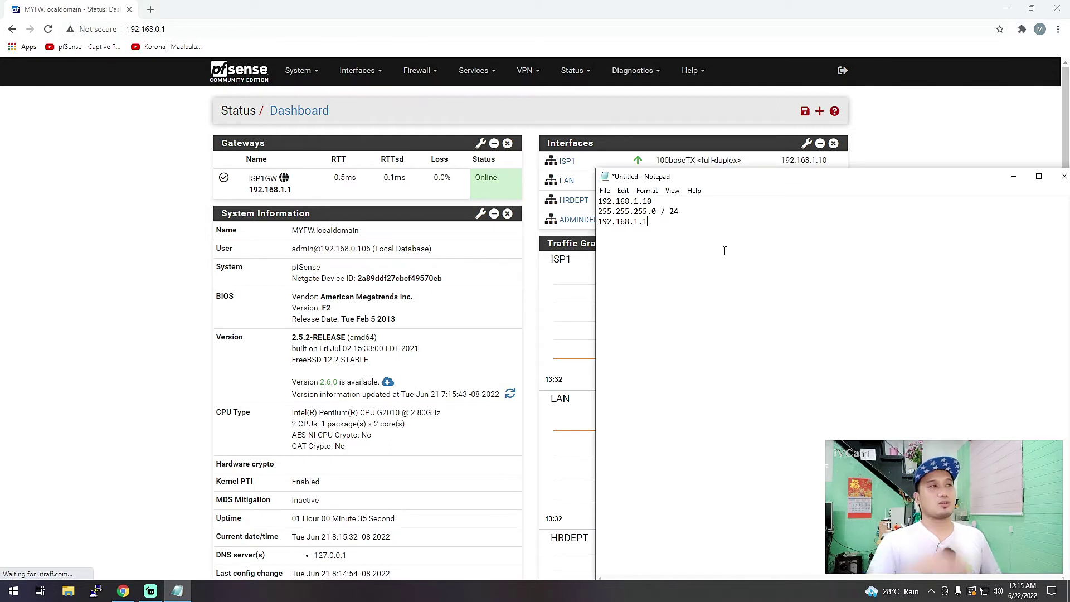
click(384, 77)
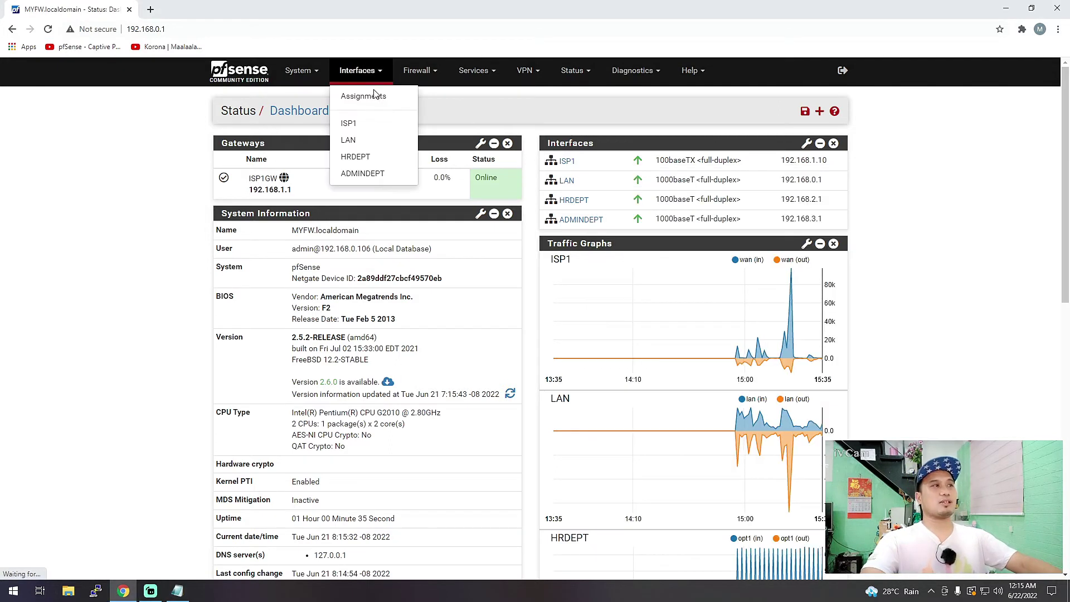
click(357, 160)
click(632, 96)
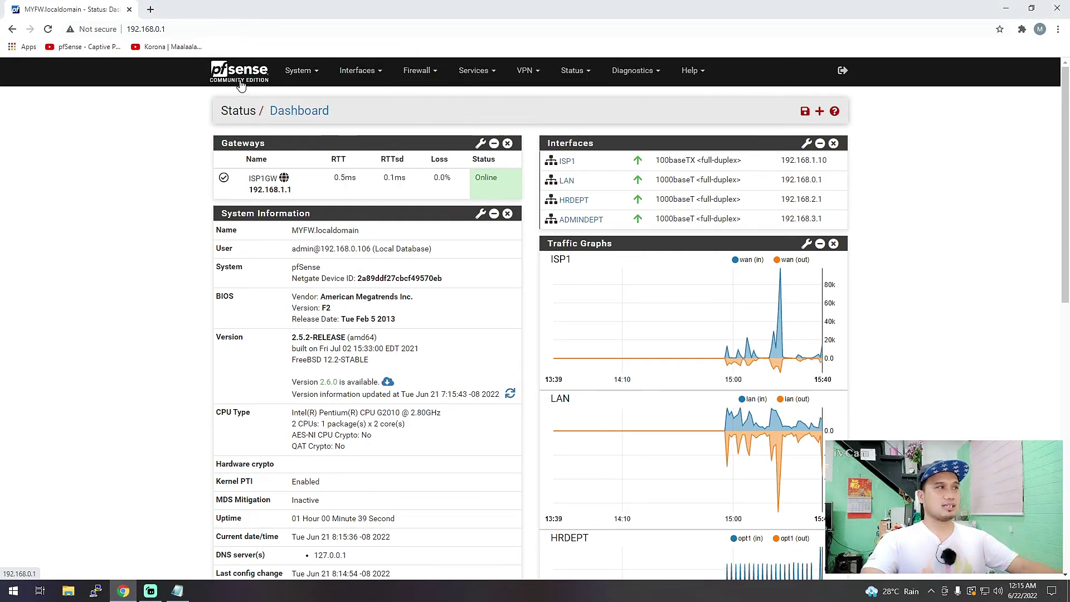
click(580, 183)
click(589, 93)
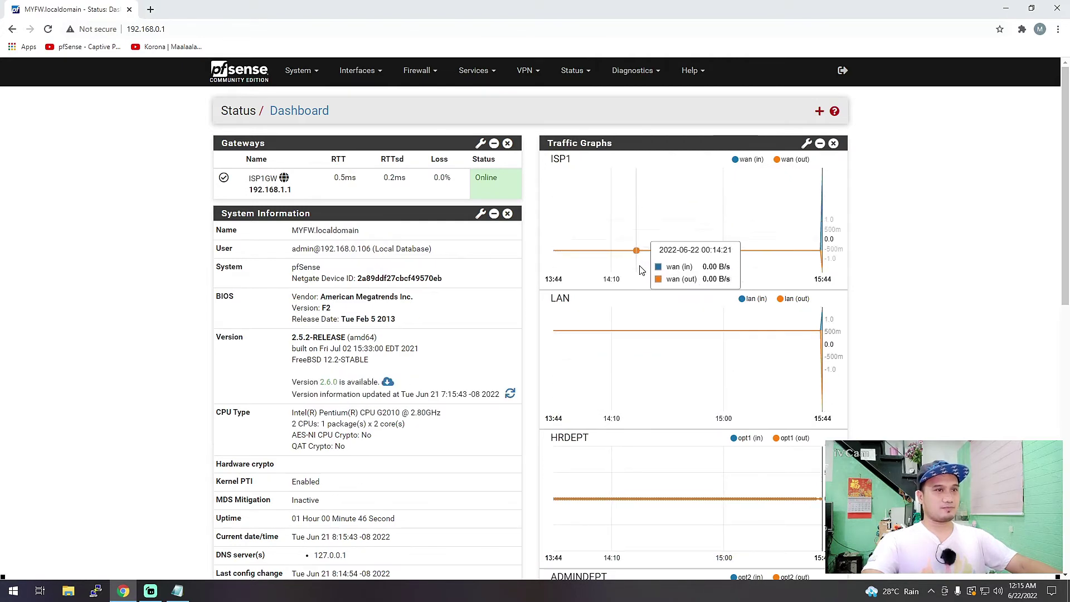
Place the Interfaces widget above Traffic Graphs again, save the dashboard layout and check the ISP1 address.
scroll(650, 290, down, 4)
scroll(650, 289, down, 6)
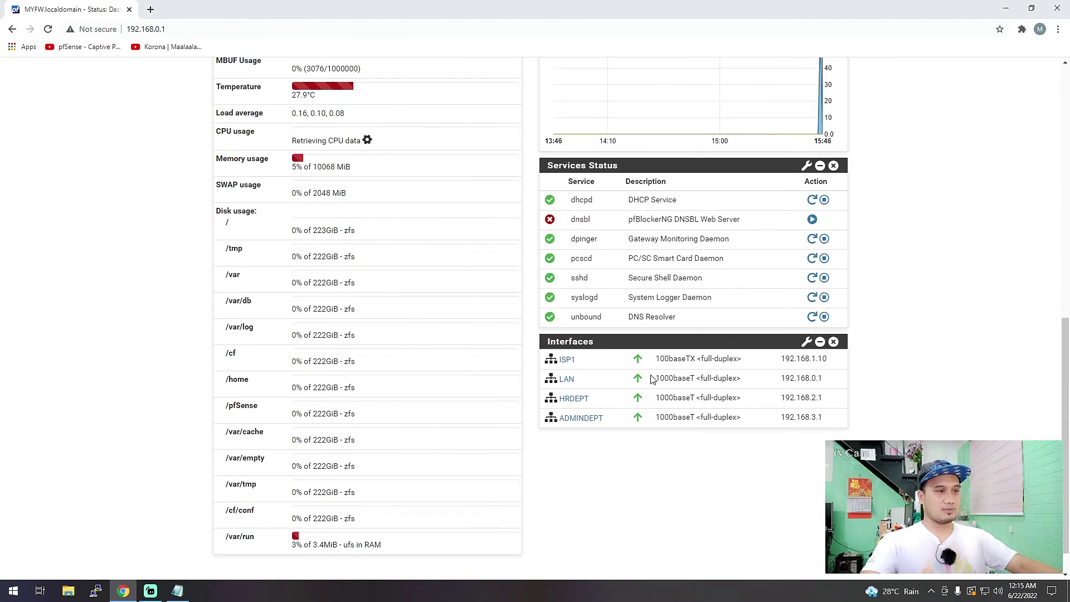
drag(653, 343, 659, 140)
click(805, 110)
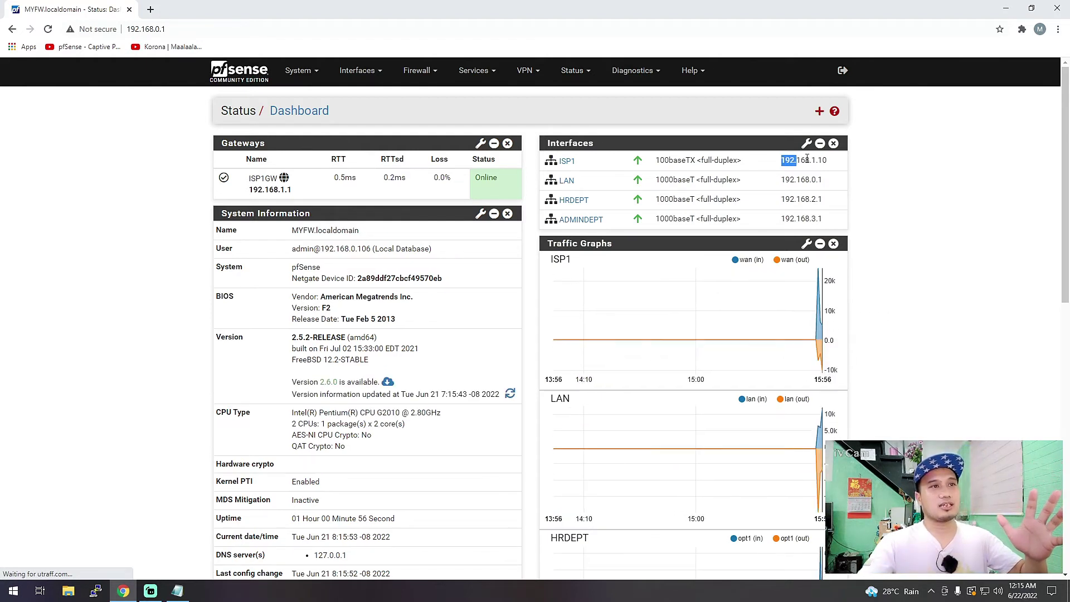
drag(782, 160, 827, 160)
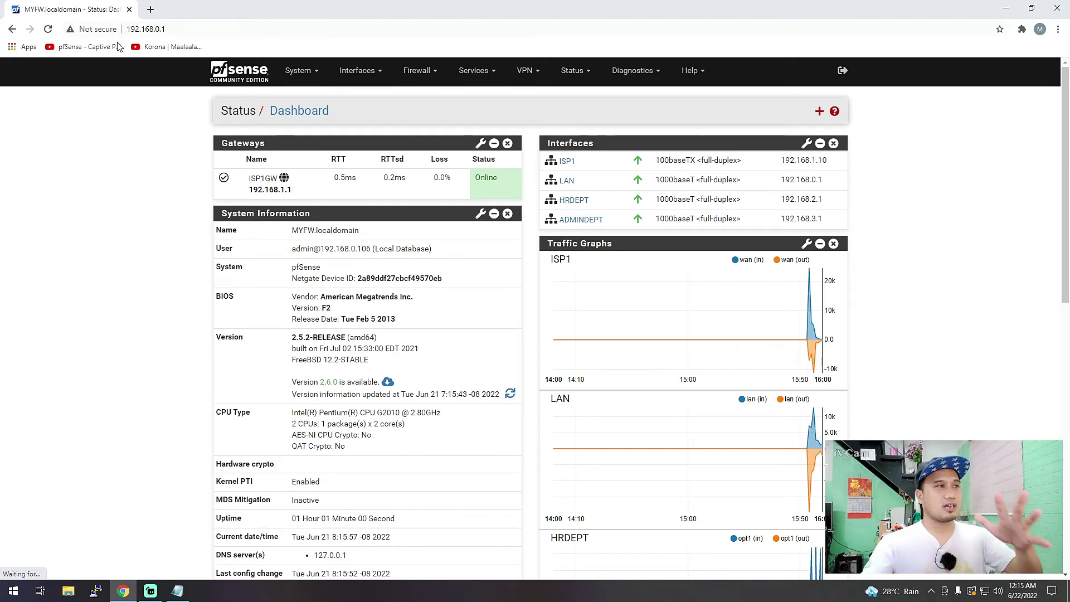
Open google.com in a new browser tab and enter ipchec as the search term.
click(158, 8)
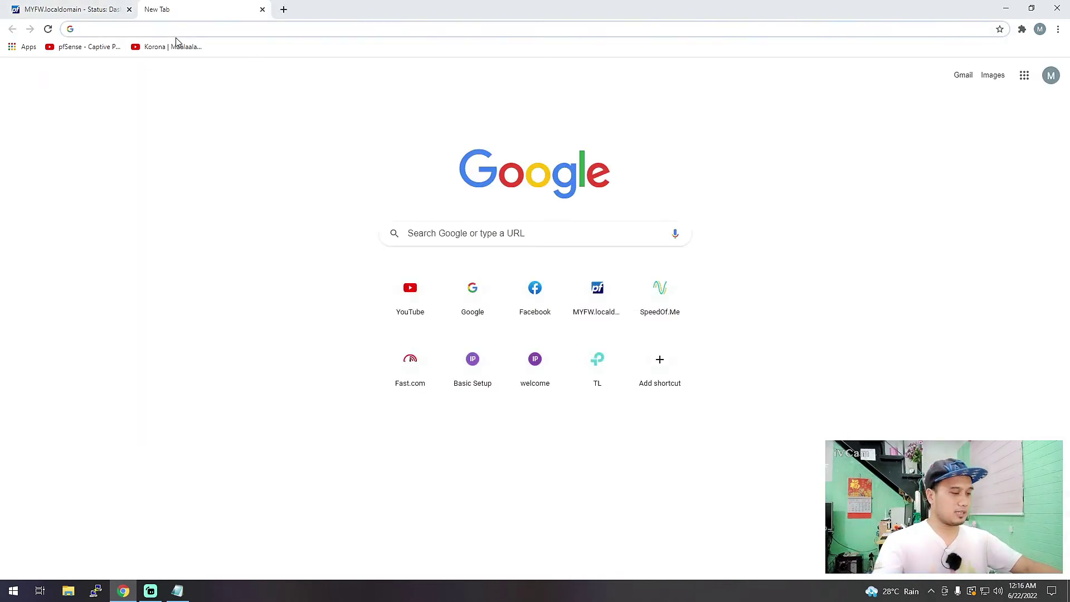
text(goo)
key(Return)
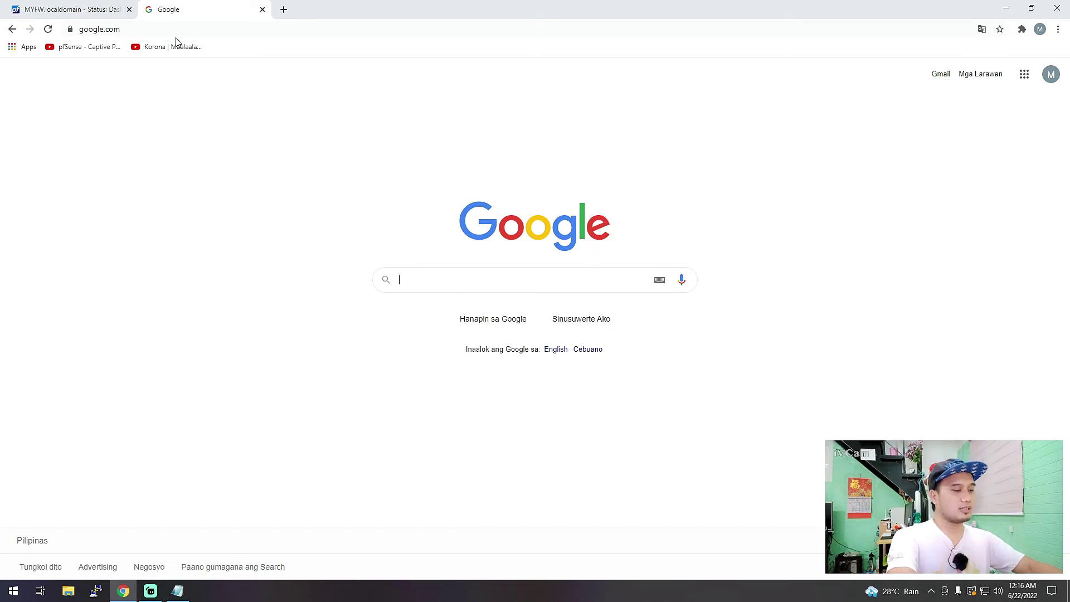
text(ipchec)
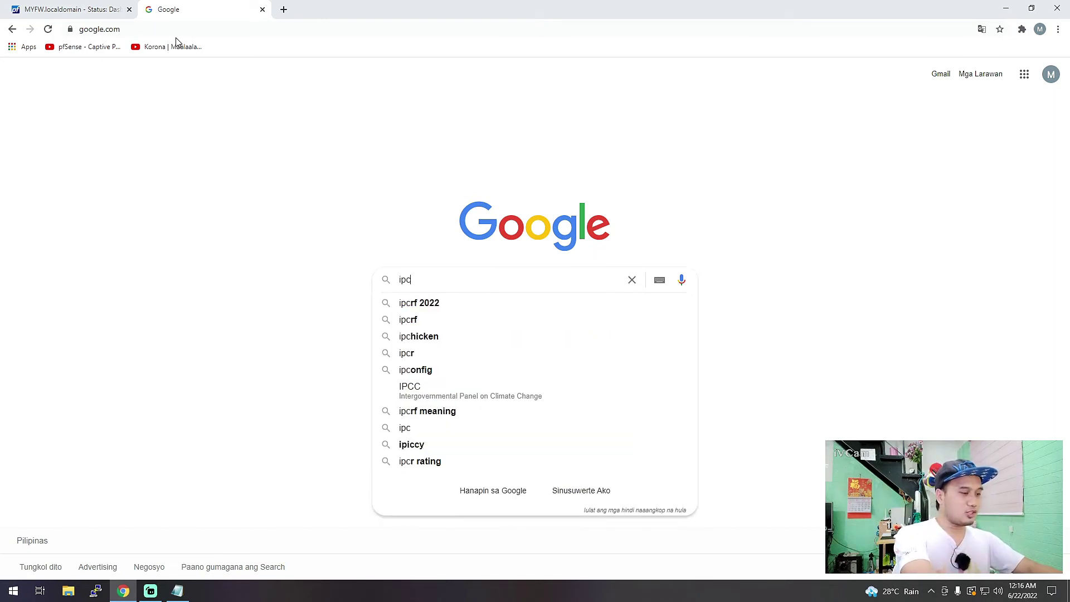